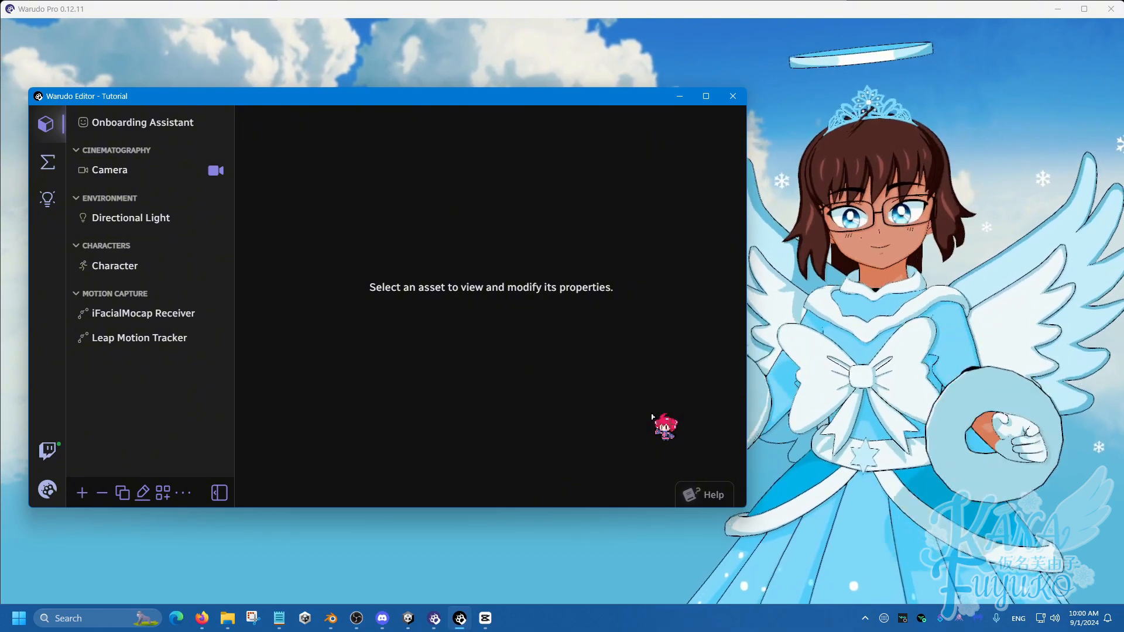
Search the Discover plugins for "scale" and view the details of the Scale By Path Node plugin
left_click(43, 201)
left_click(99, 168)
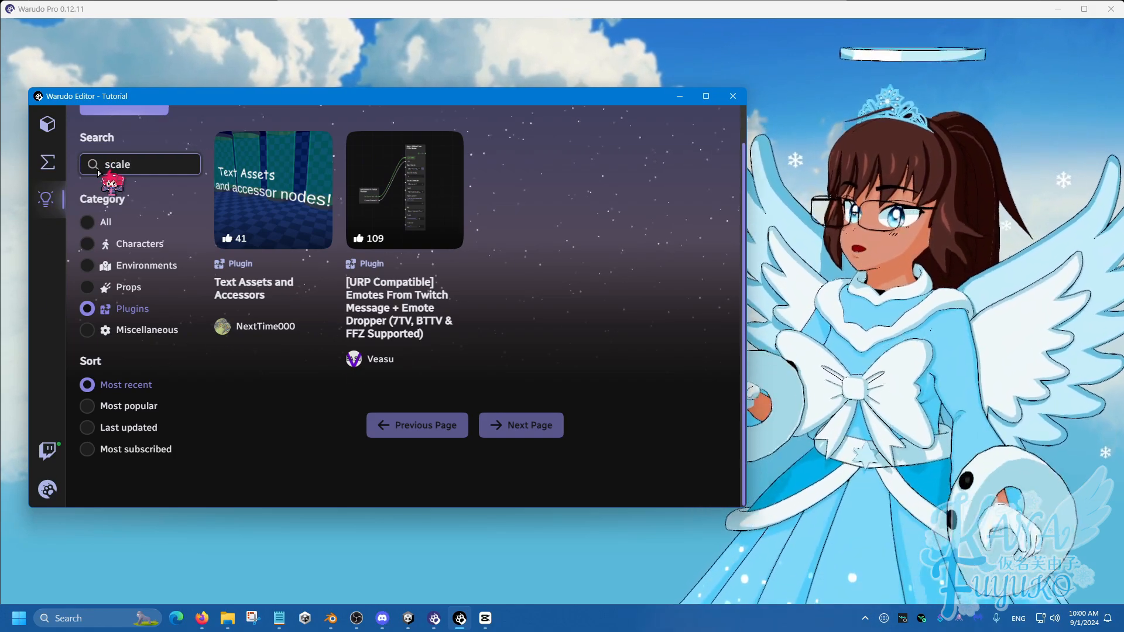
left_click(114, 315)
key("ctrl")
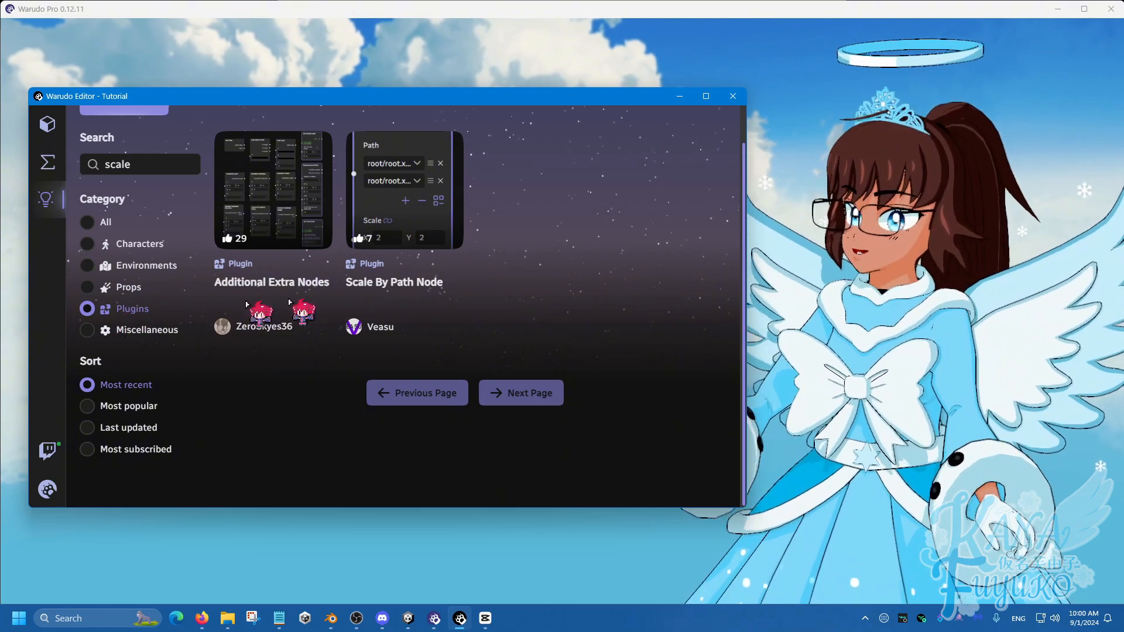
left_click(413, 286)
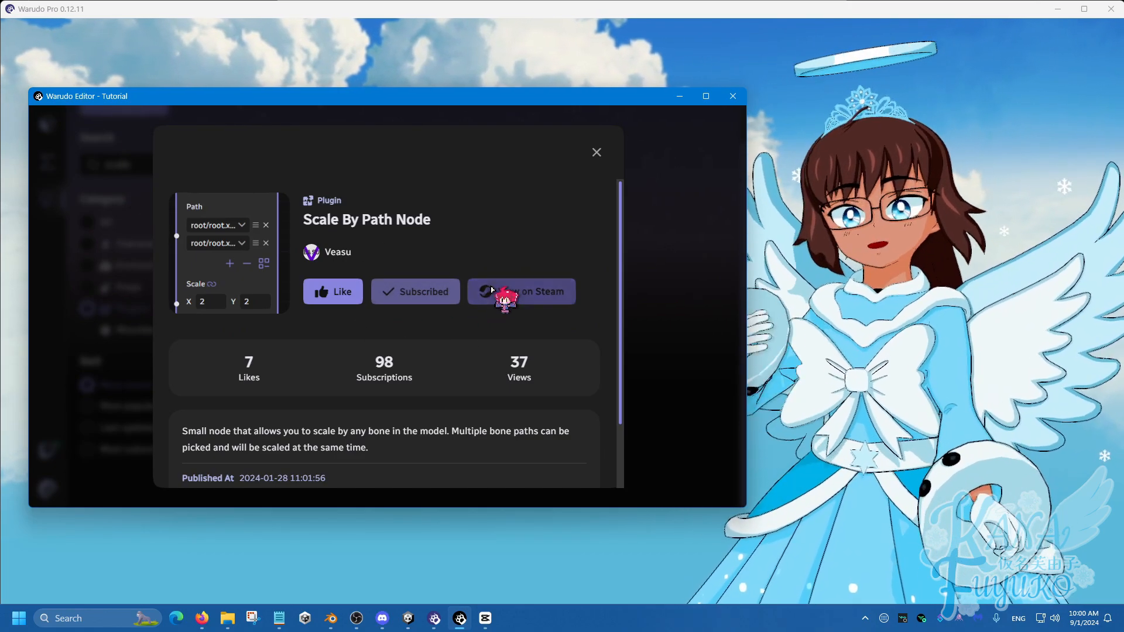
left_click(597, 154)
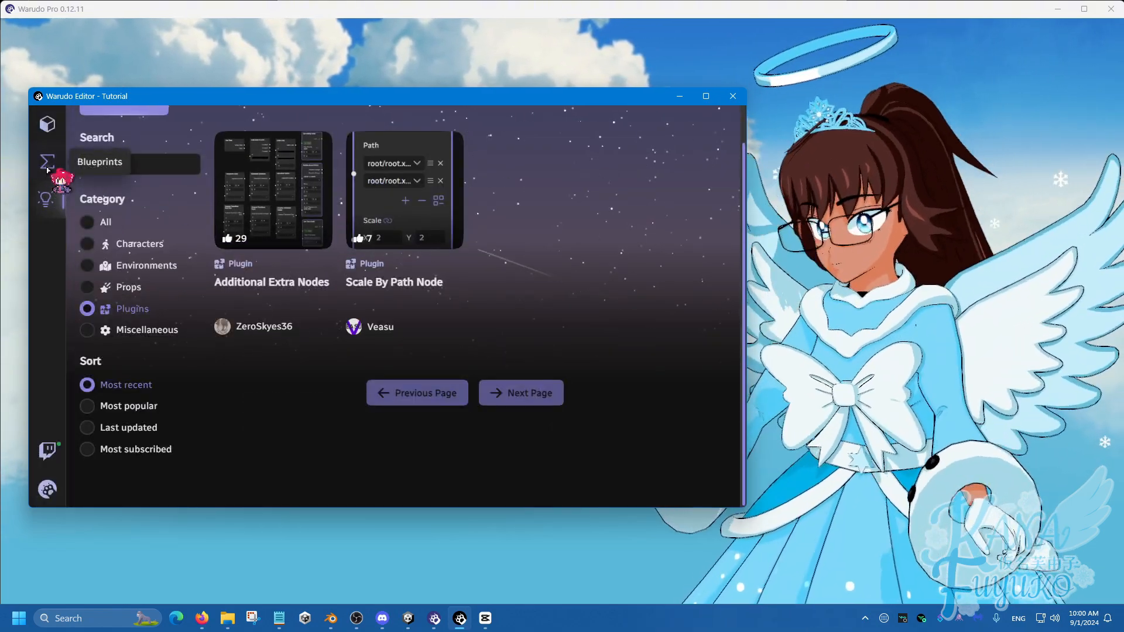
Create a new blueprint and rename it "Scale Example"
left_click(51, 162)
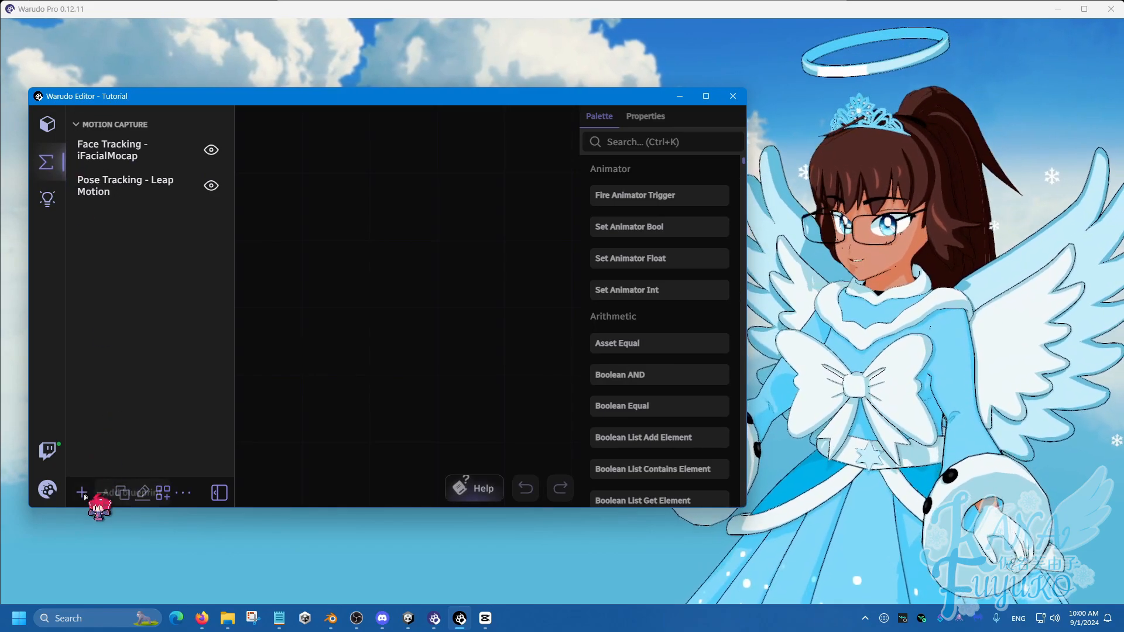
left_click(83, 493)
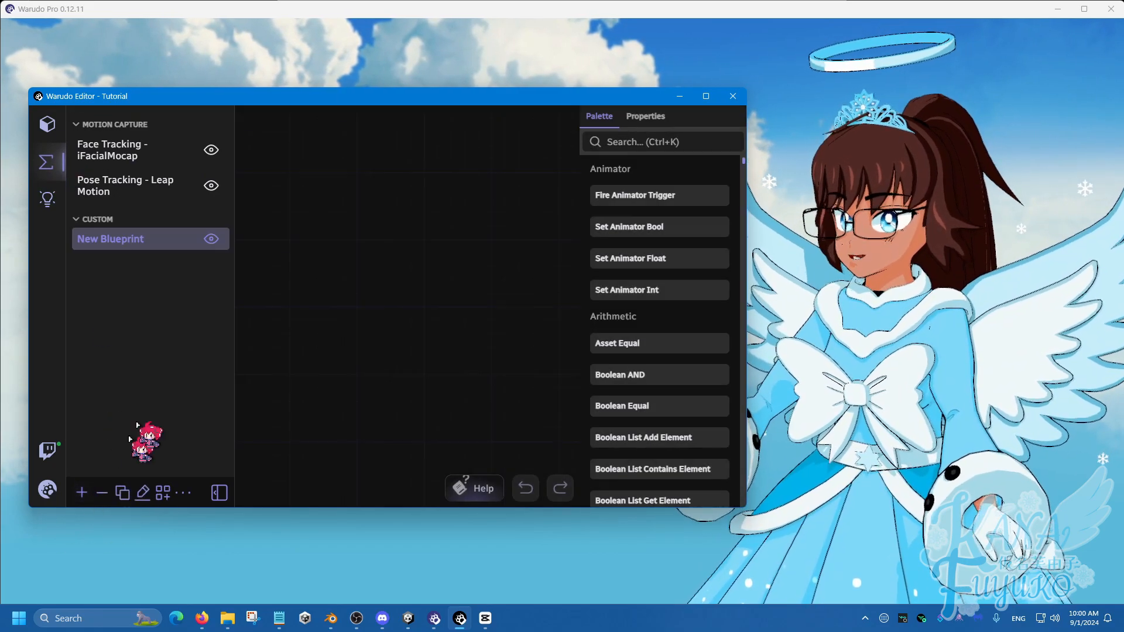
left_click(142, 494)
key("ctrl+a")
type("S")
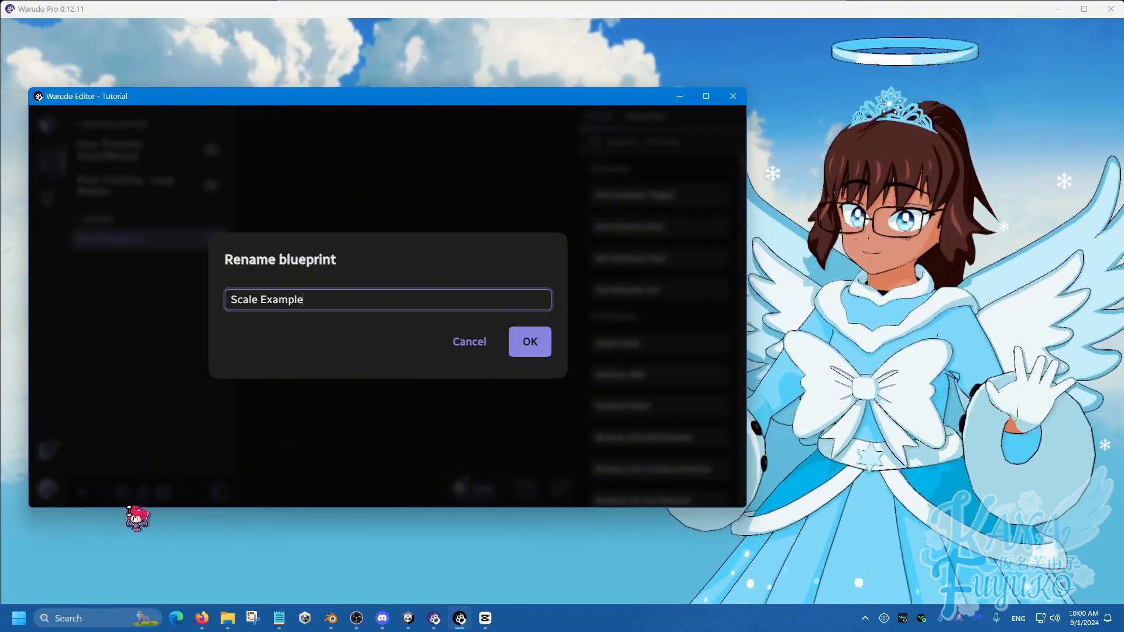
left_click(519, 343)
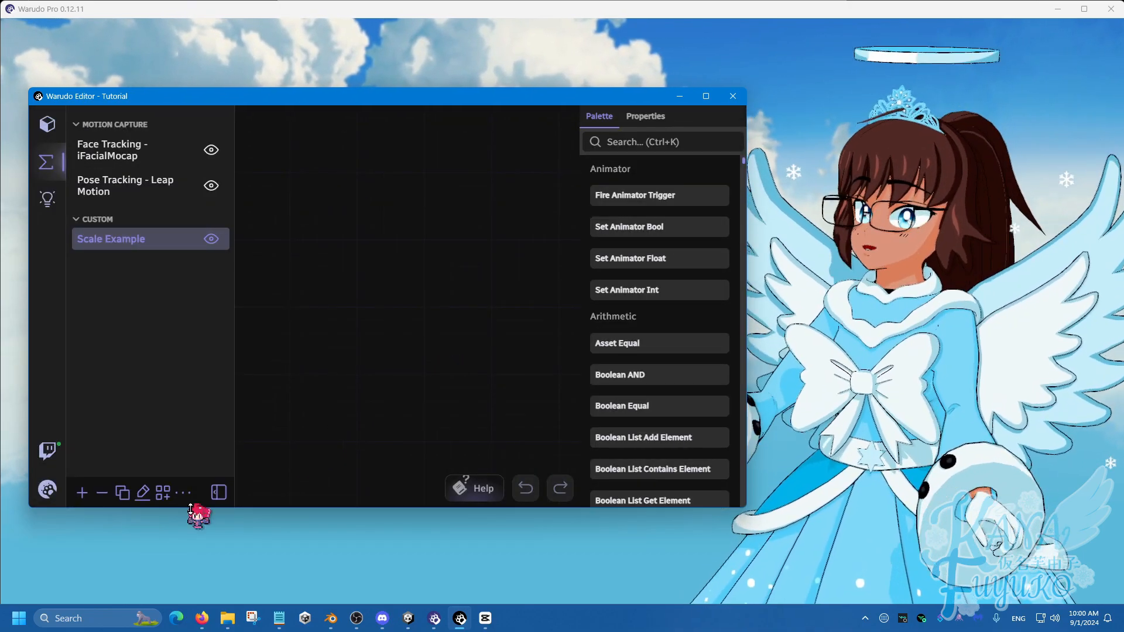
Collapse the blueprint list and add an On Keystroke Pressed node to the Scale Example blueprint
left_click(218, 493)
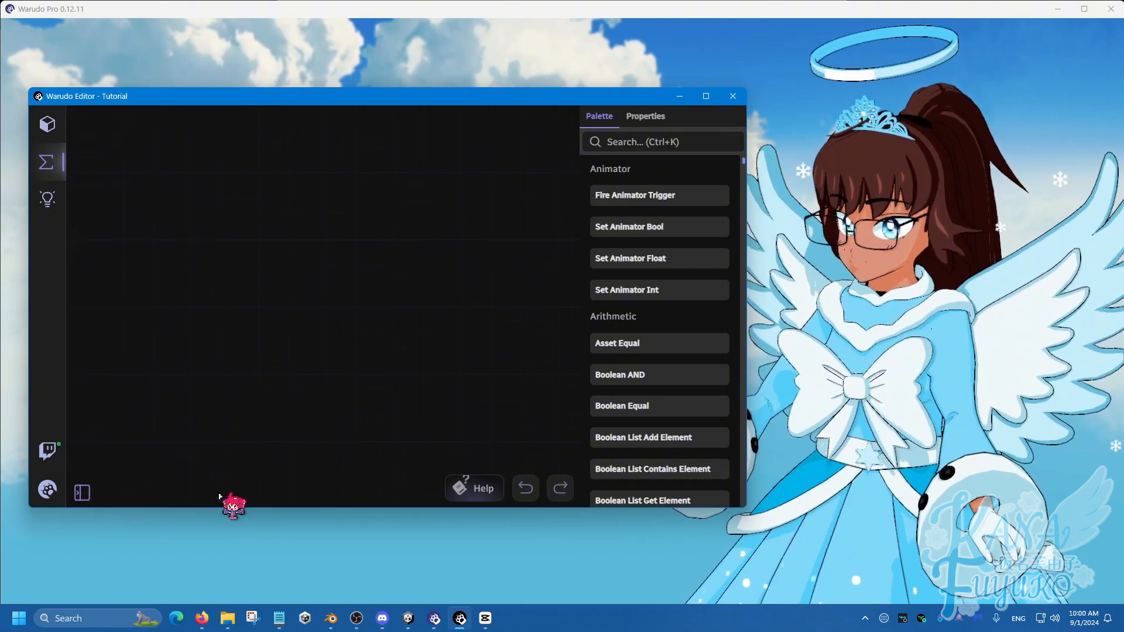
left_click(82, 495)
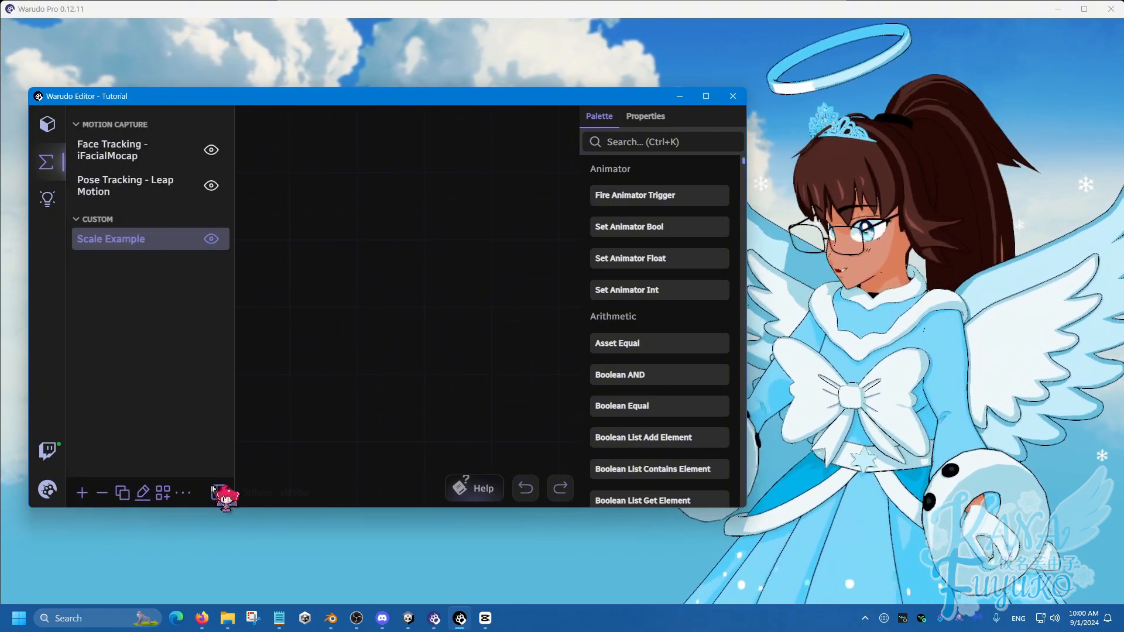
left_click(219, 492)
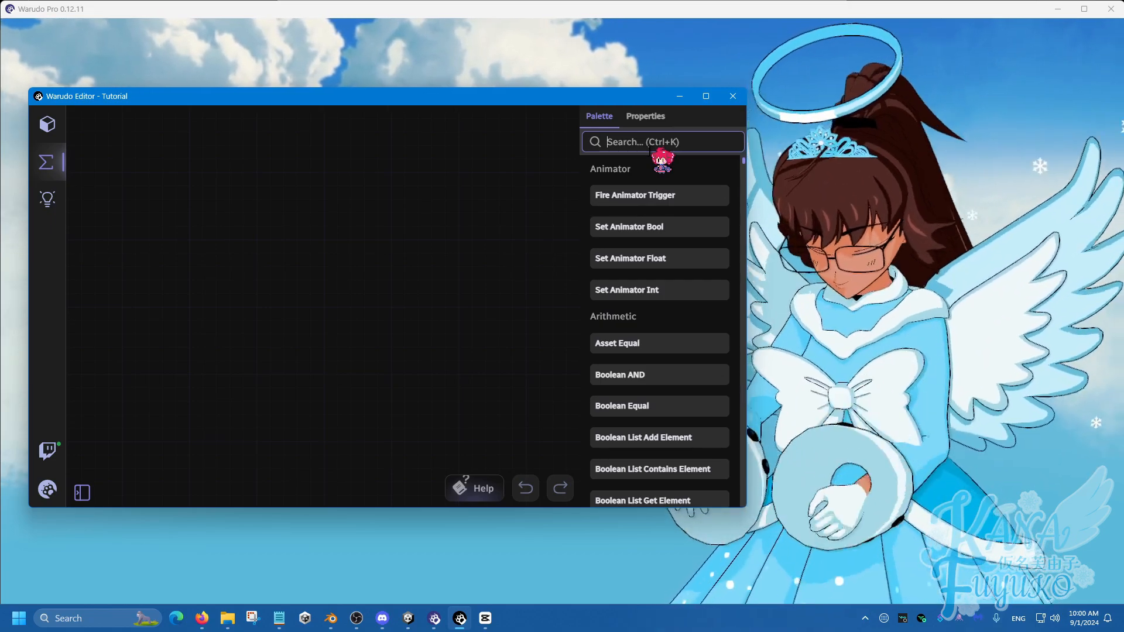
type("keystr")
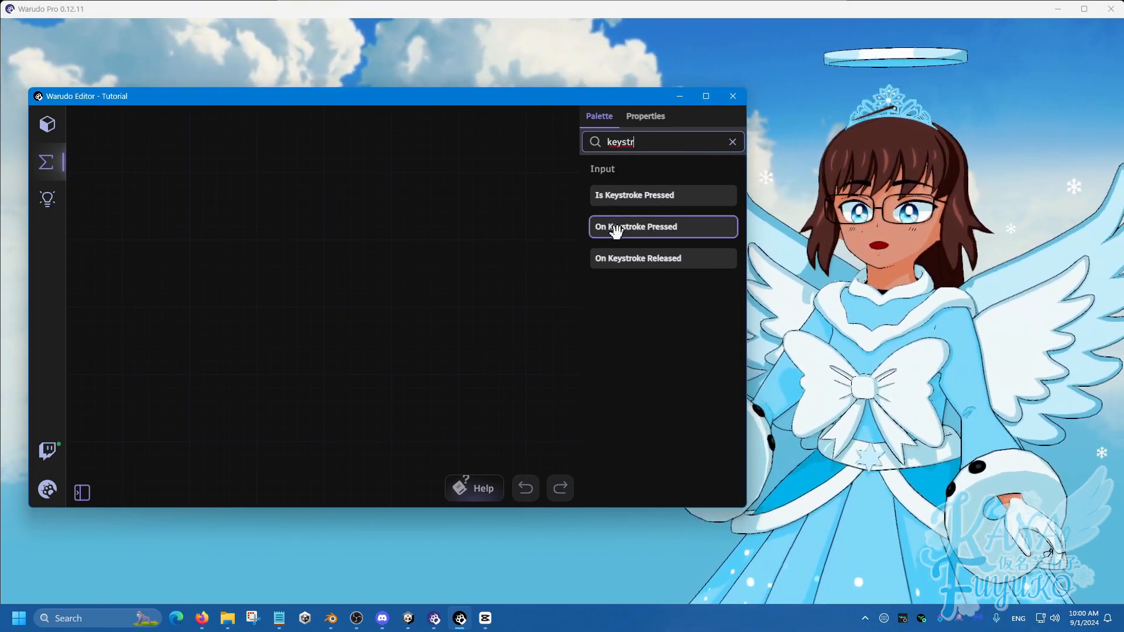
left_click_drag(594, 223, 122, 257)
Add an On Stream Deck Trigger node above the keystroke node and set its receiver name to "Scale"
left_click(653, 141)
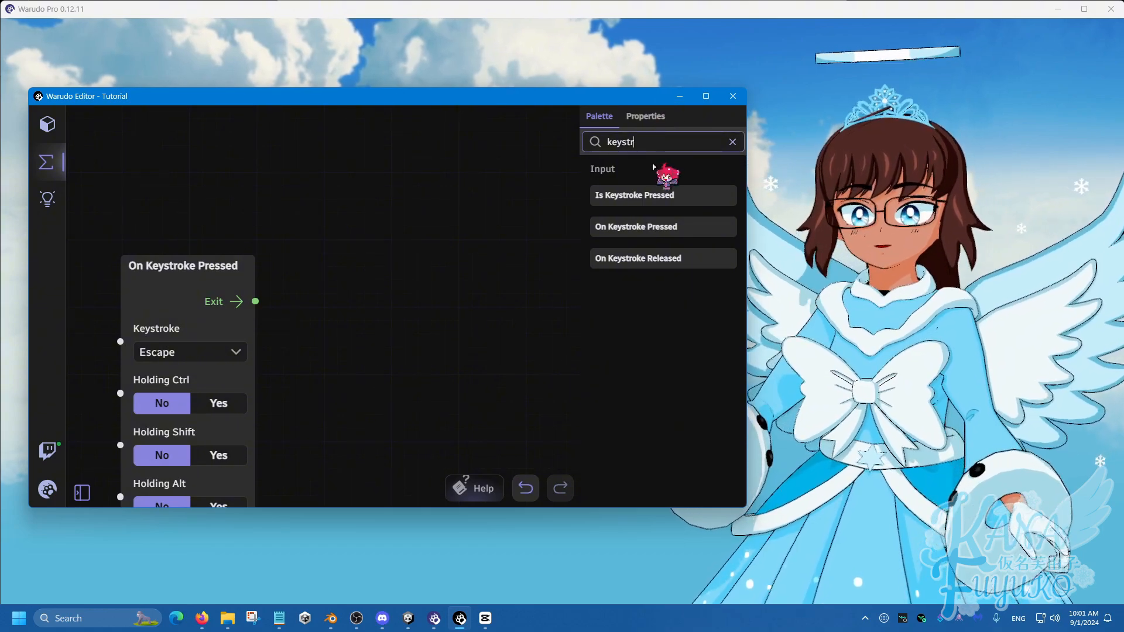
type("stream deck")
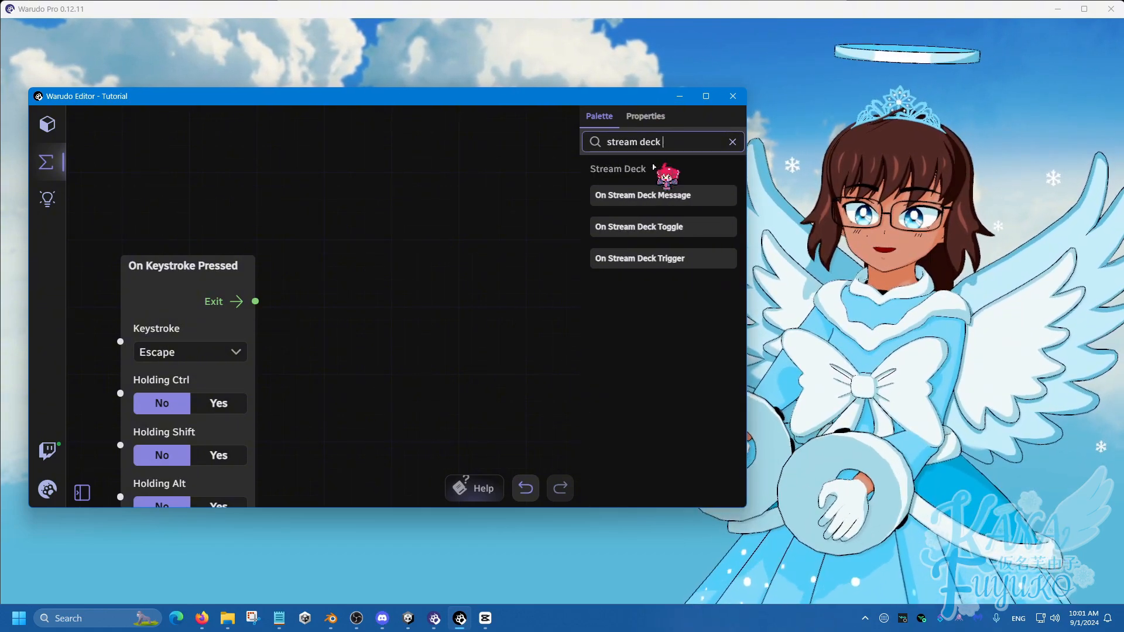
left_click_drag(641, 258, 147, 117)
left_click(167, 199)
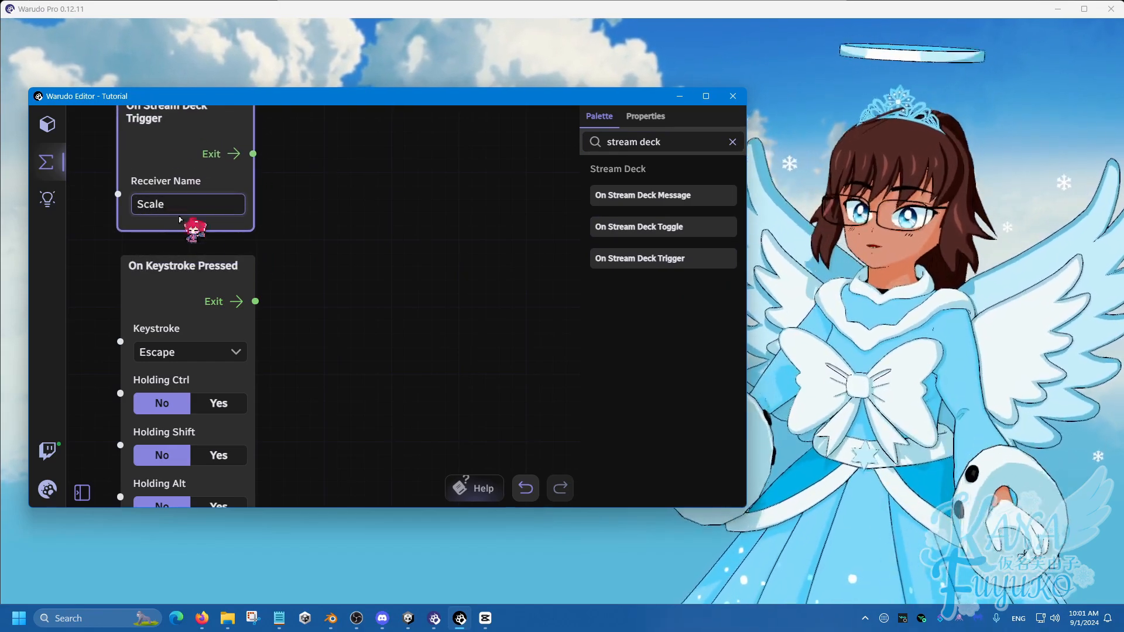
left_click(326, 290)
Set the keystroke of the On Keystroke Pressed node to 1
scroll(326, 290, "down", 2)
left_click(245, 343)
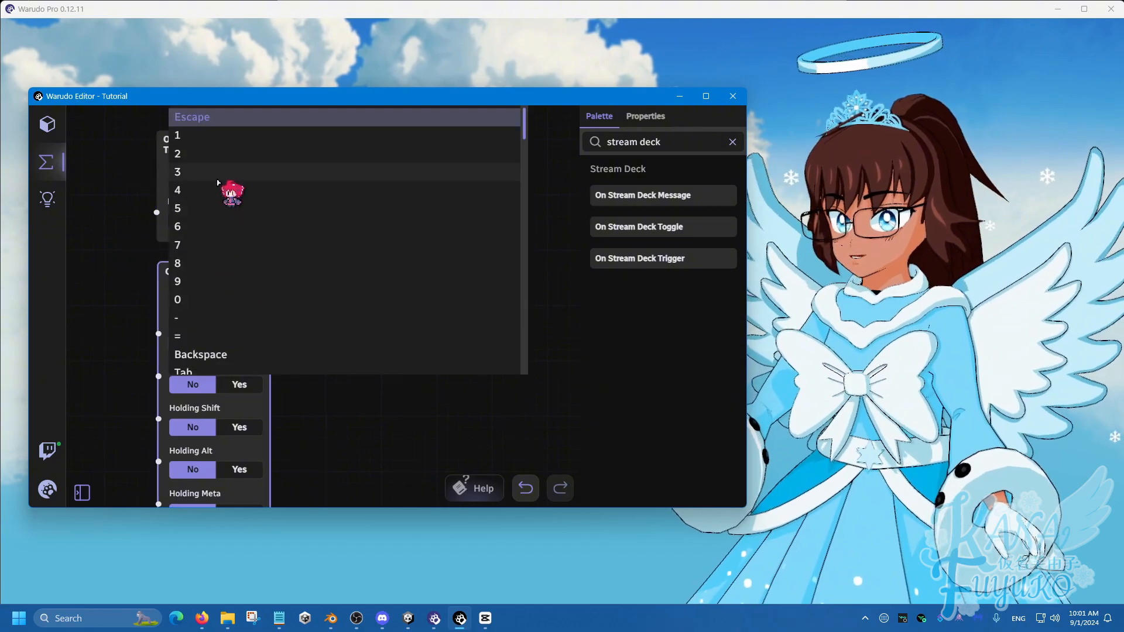
left_click(227, 139)
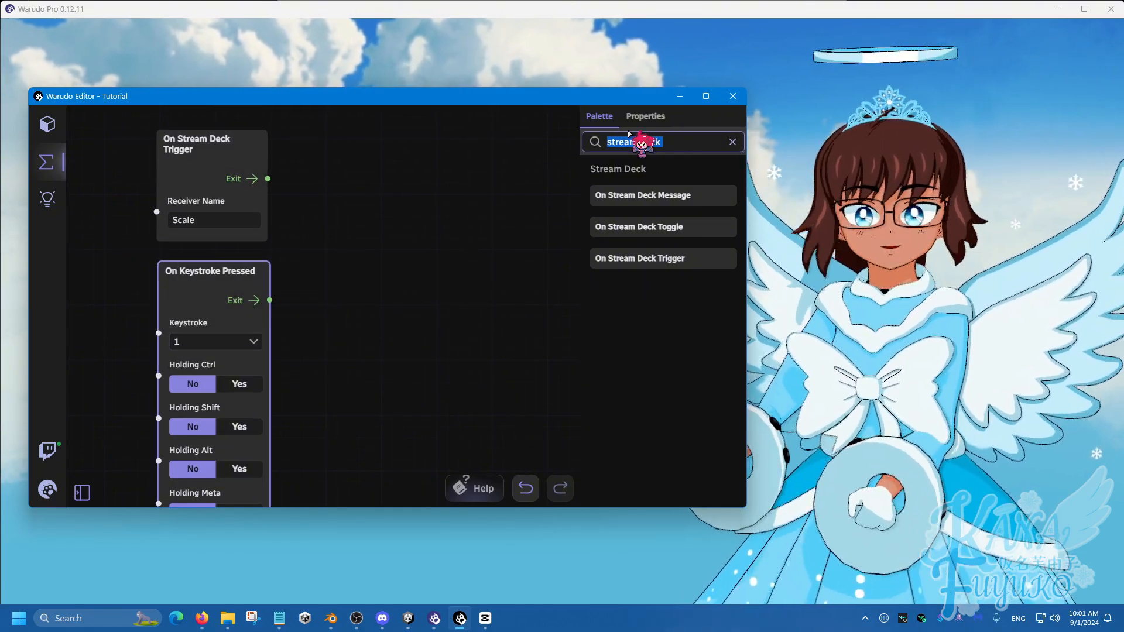
Add a Scale By Path node and place it well apart from the two trigger nodes
type("scale")
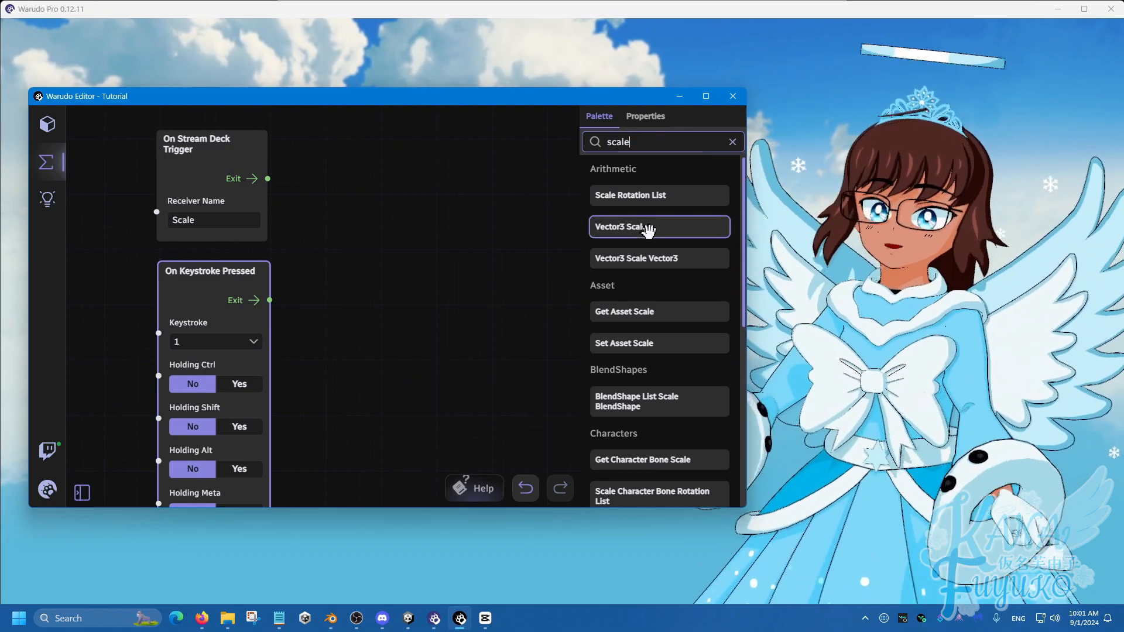
scroll(677, 243, "down", 5)
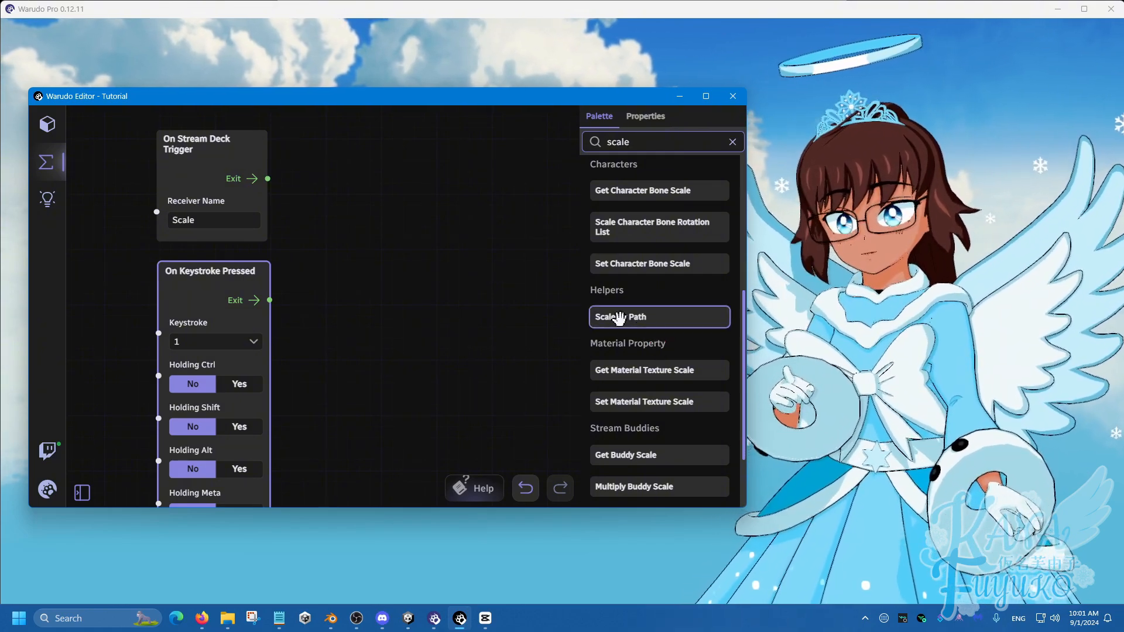
left_click_drag(617, 316, 445, 177)
scroll(370, 319, "down", 2)
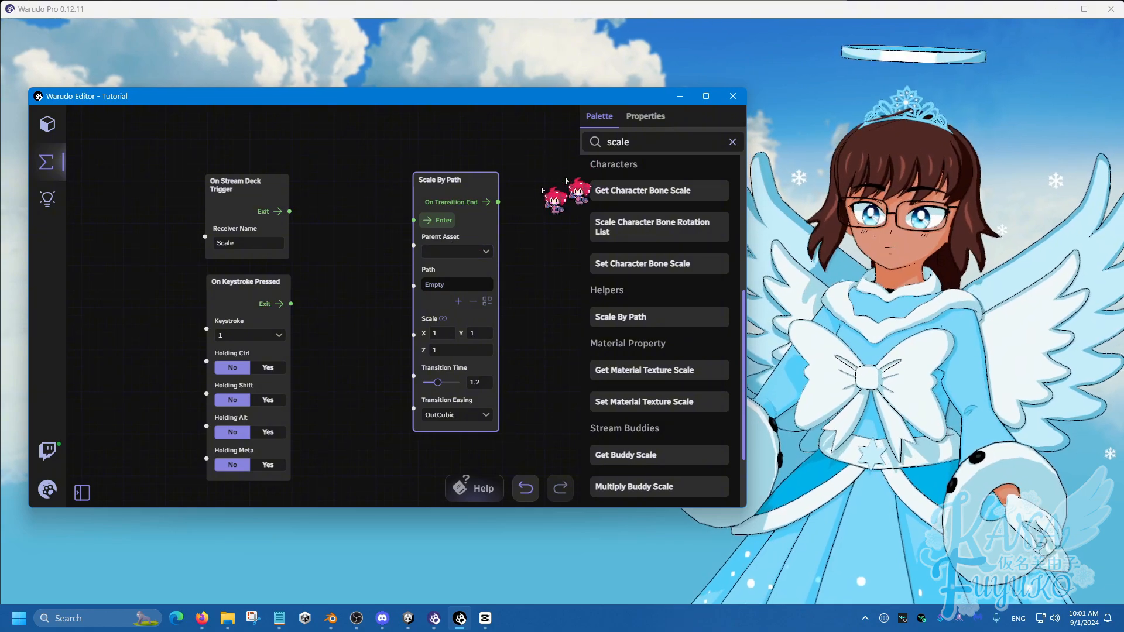
left_click_drag(462, 178, 557, 108)
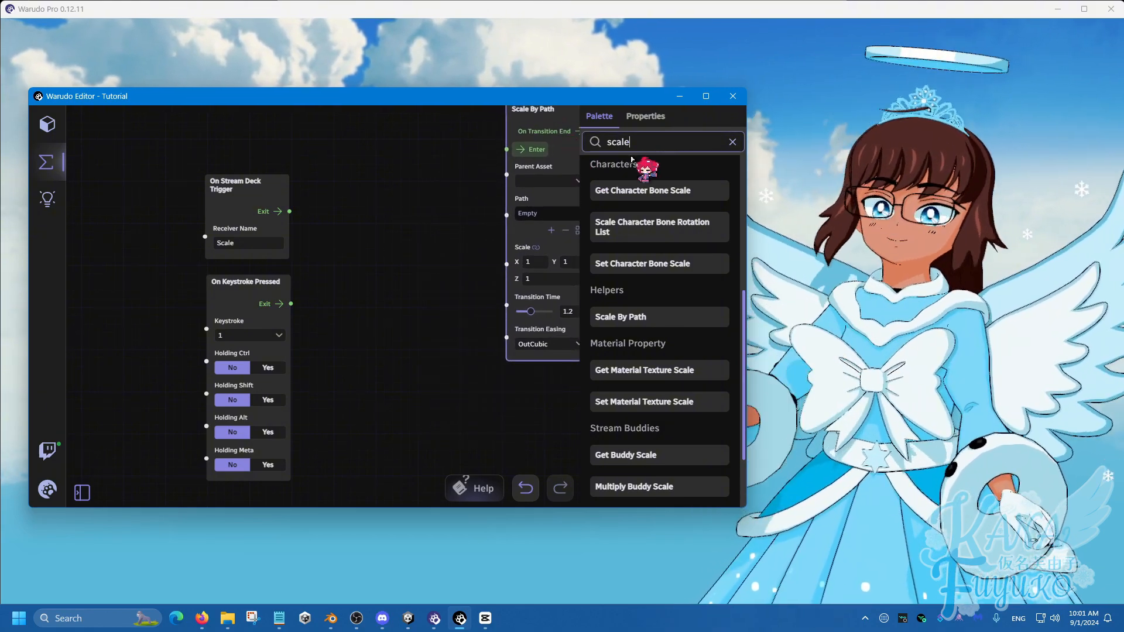
Add a Flip Flop node and connect the Exit of both the Stream Deck and keystroke triggers to its Enter
type("flip")
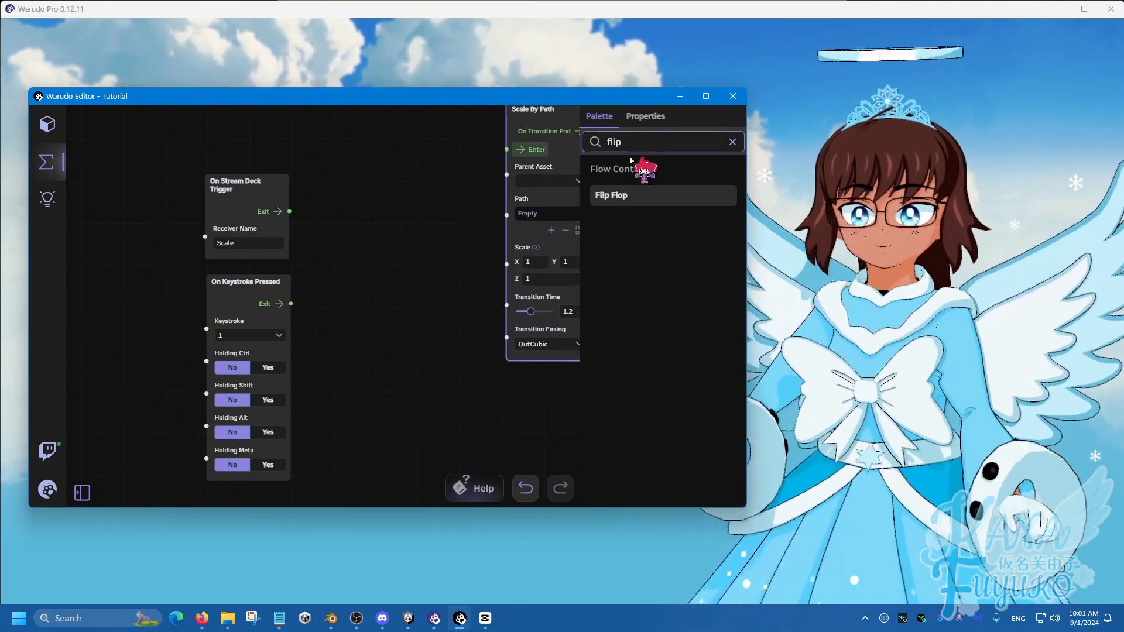
left_click_drag(629, 186, 360, 196)
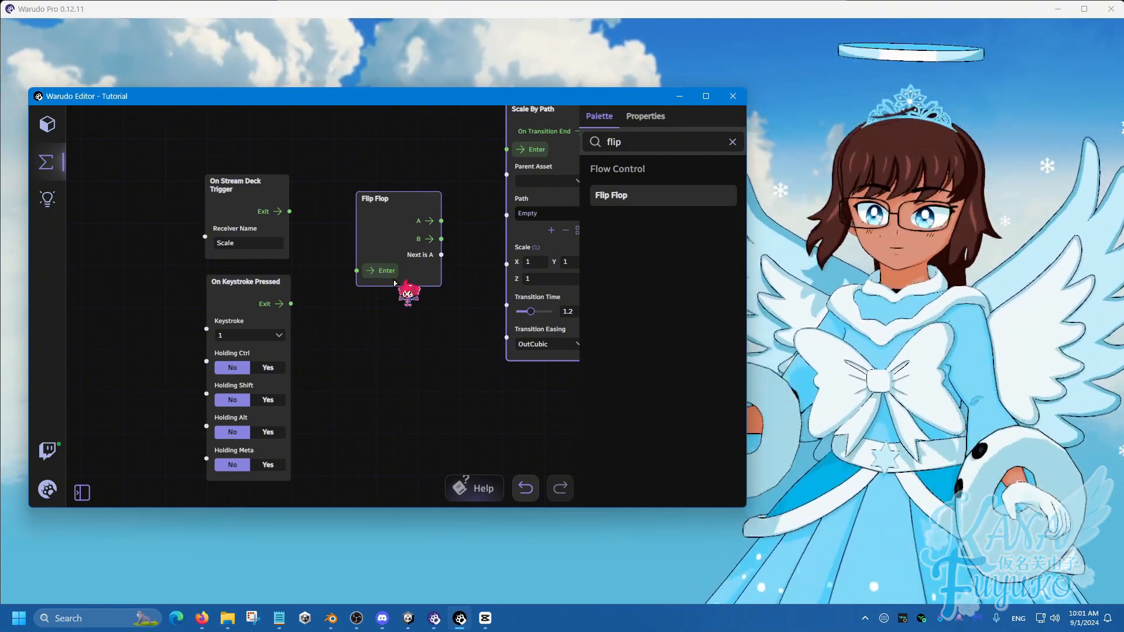
left_click_drag(289, 211, 355, 270)
left_click_drag(291, 303, 355, 271)
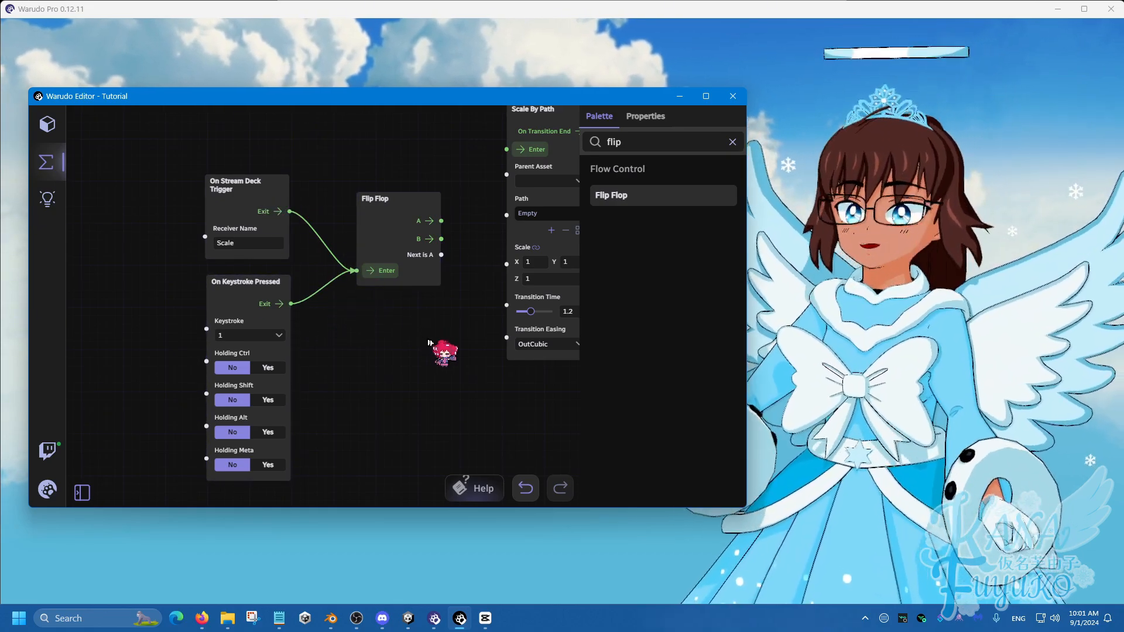
Reposition the Scale By Path node beyond the Flip Flop node and set its parent asset to Character
scroll(430, 342, "down", 1)
left_click_drag(429, 343, 265, 383)
left_click_drag(339, 184, 356, 154)
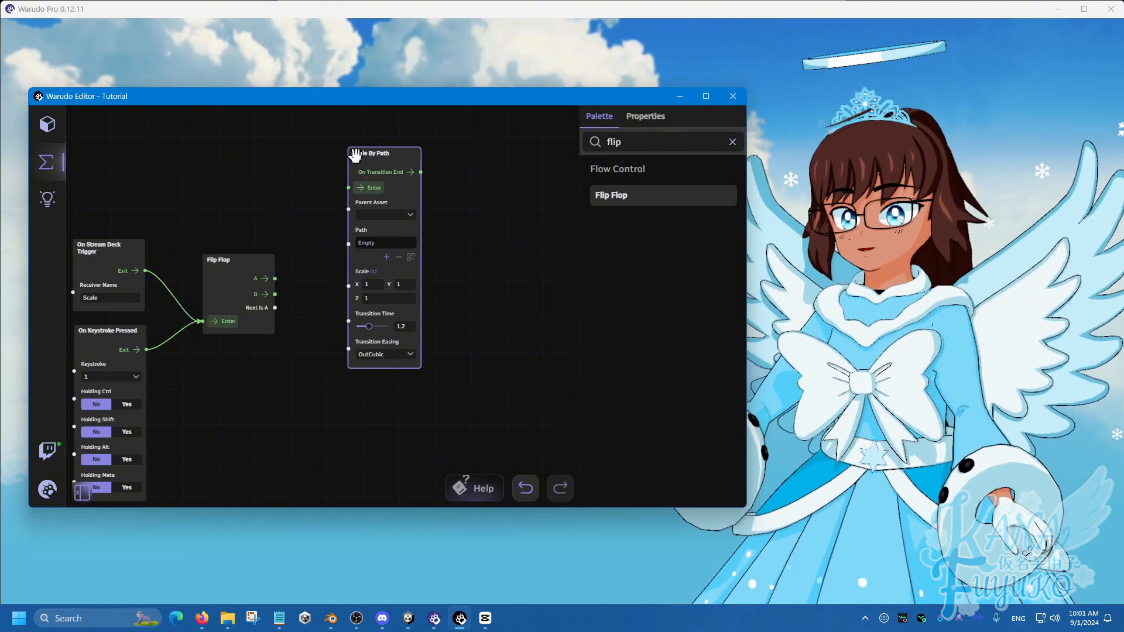
left_click(388, 215)
left_click(394, 300)
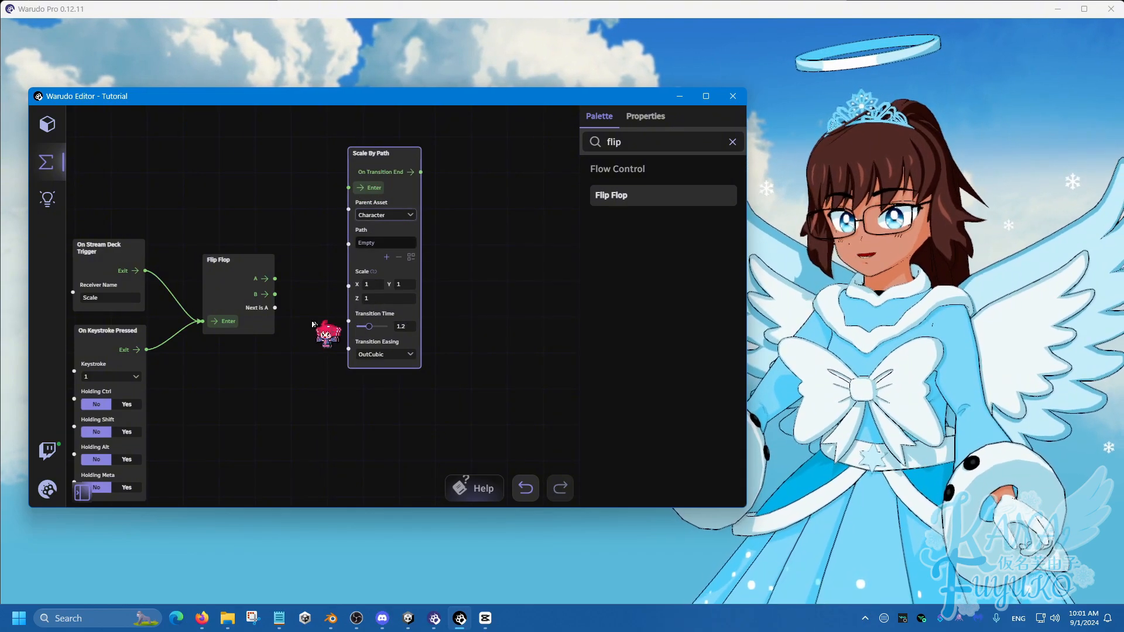
Add a path element to the Scale By Path node and set it to the Right_Wing_1 bone under Spine_4
scroll(313, 324, "up", 1)
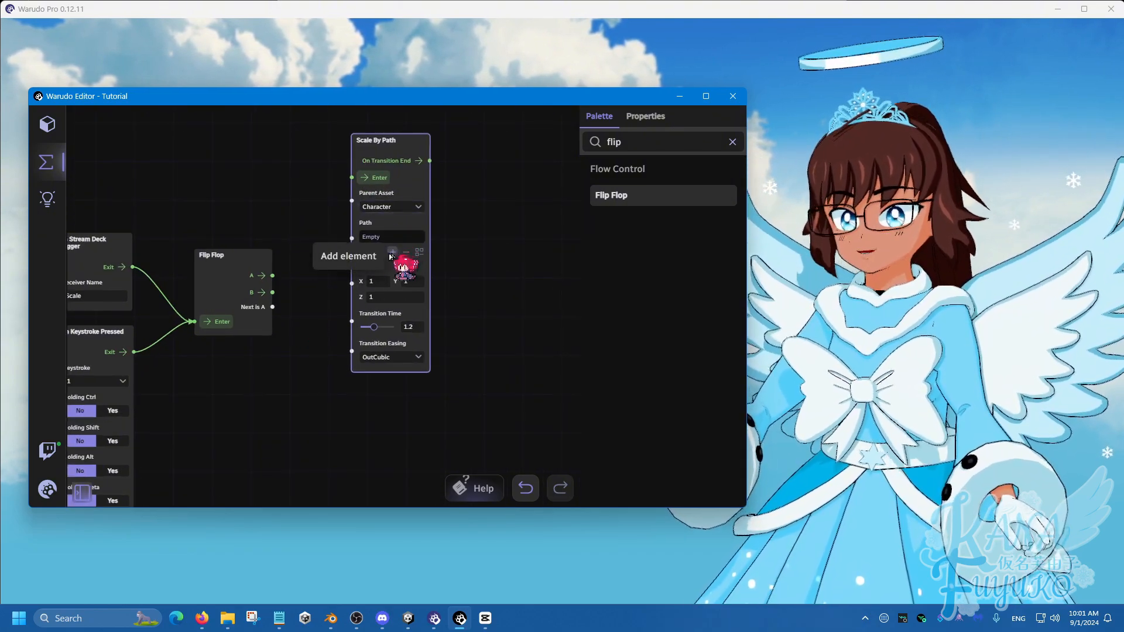
left_click(390, 256)
left_click(380, 238)
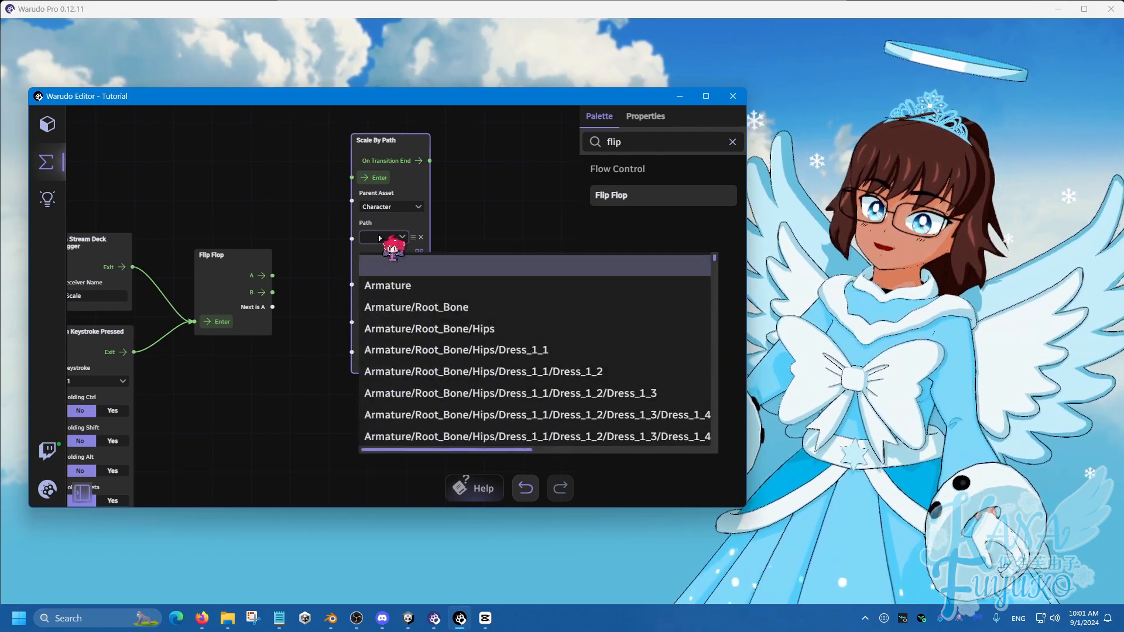
scroll(483, 328, "down", 10)
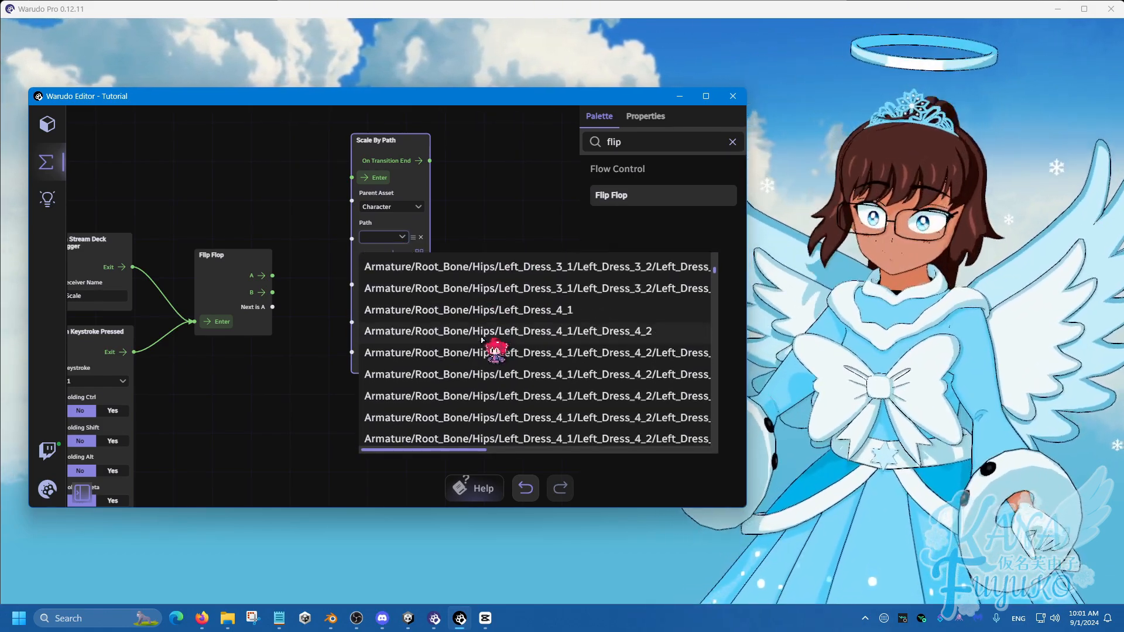
scroll(483, 340, "down", 12)
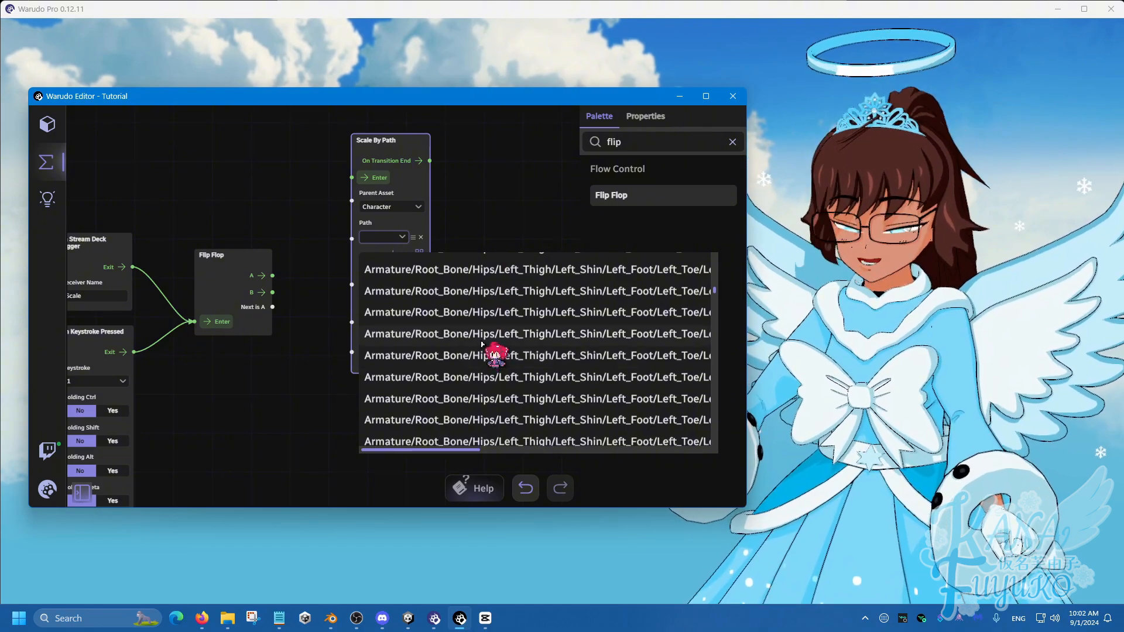
scroll(481, 345, "down", 6)
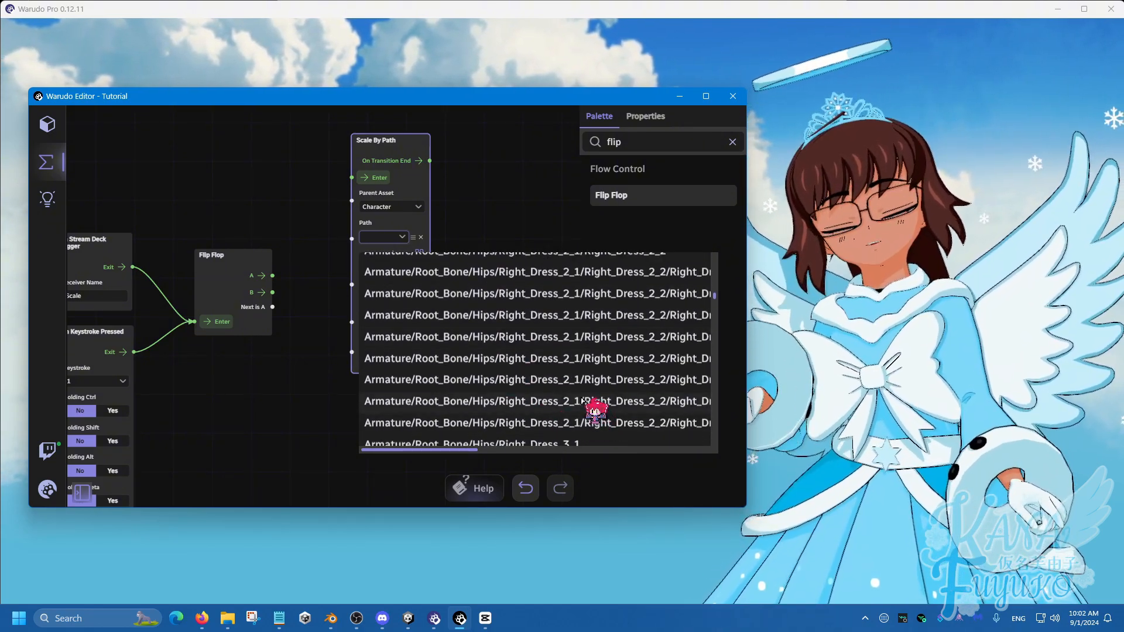
scroll(579, 404, "down", 5)
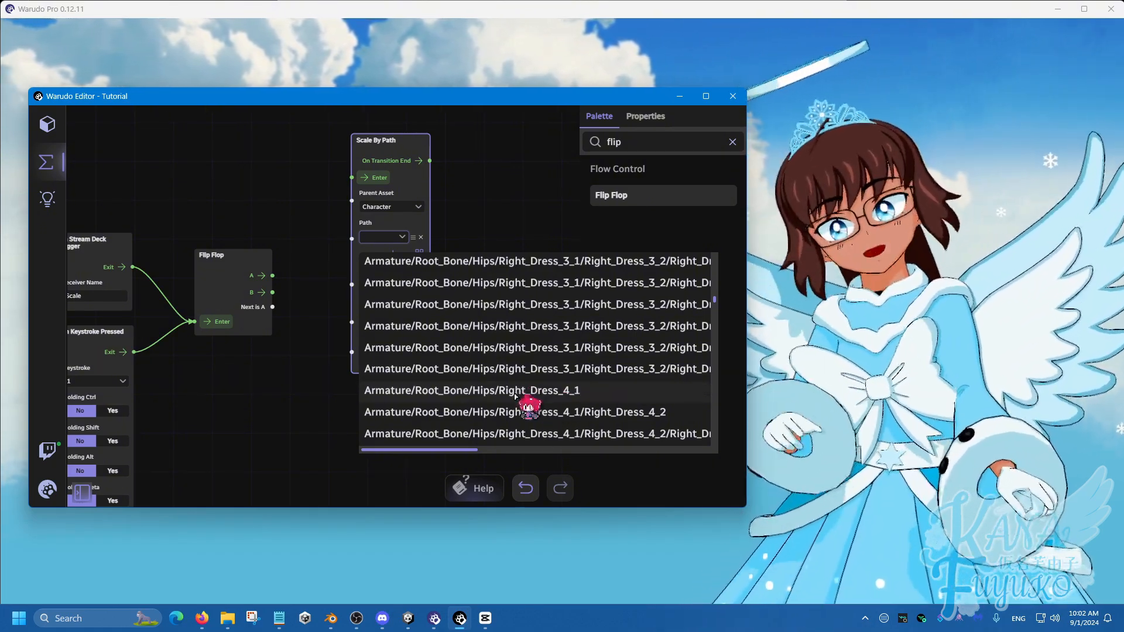
scroll(508, 420, "down", 10)
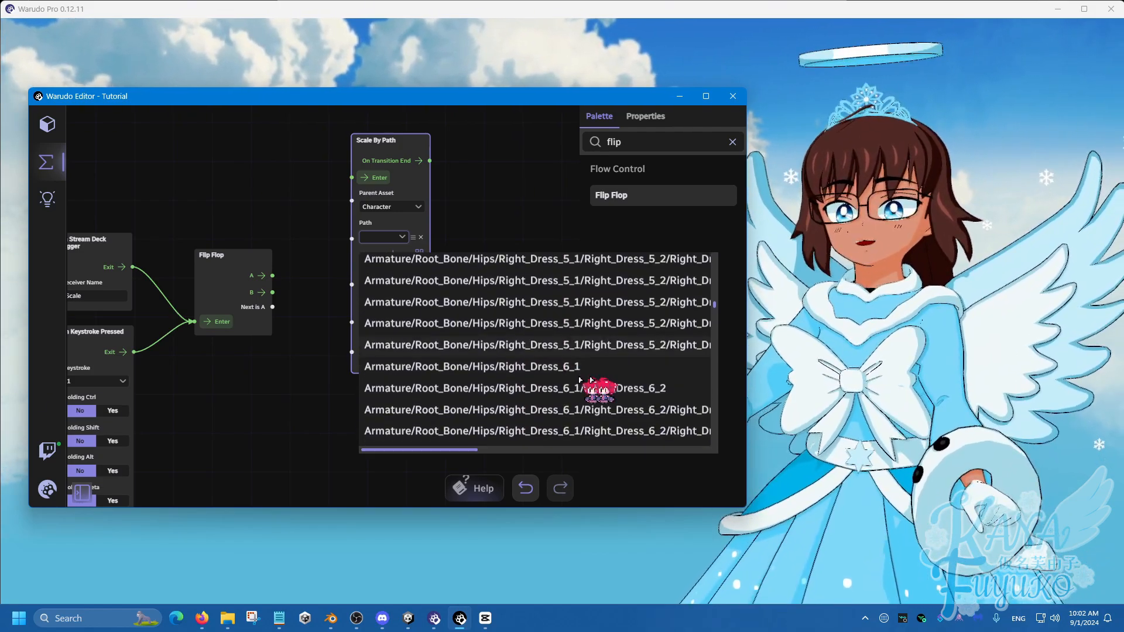
scroll(592, 377, "down", 10)
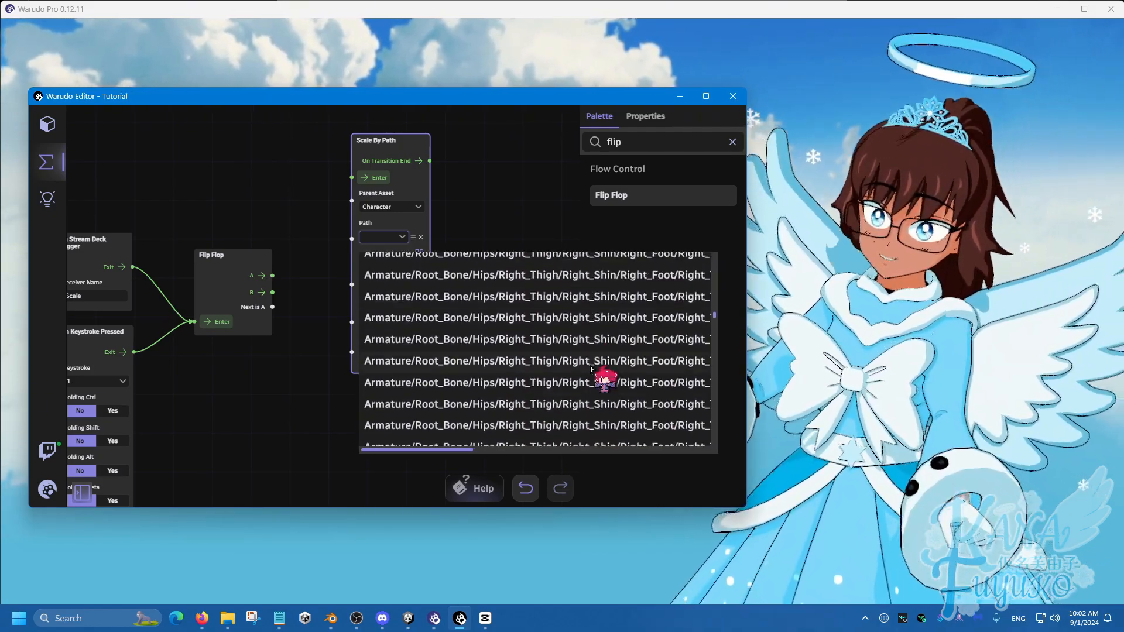
scroll(713, 326, "down", 10)
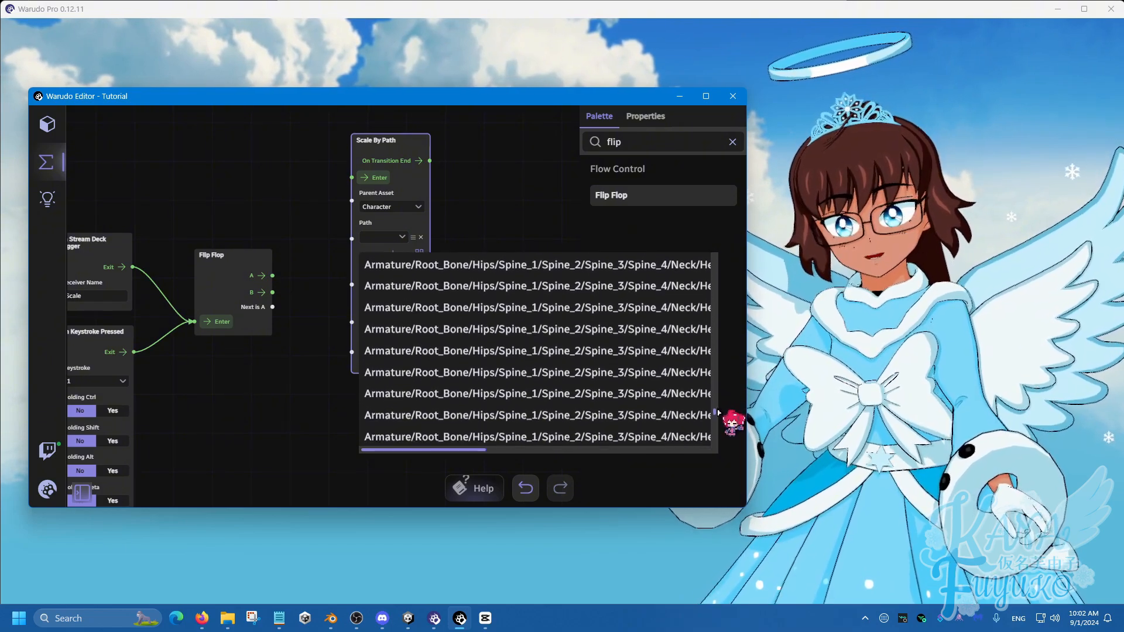
scroll(715, 440, "down", 3)
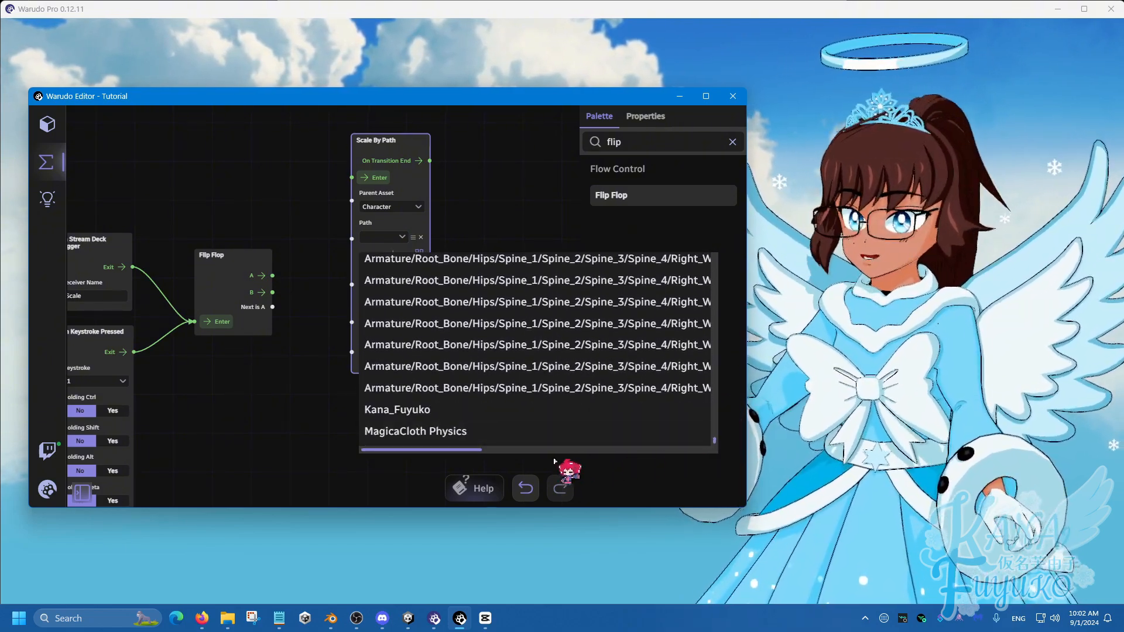
left_click_drag(472, 450, 597, 421)
scroll(611, 384, "up", 2)
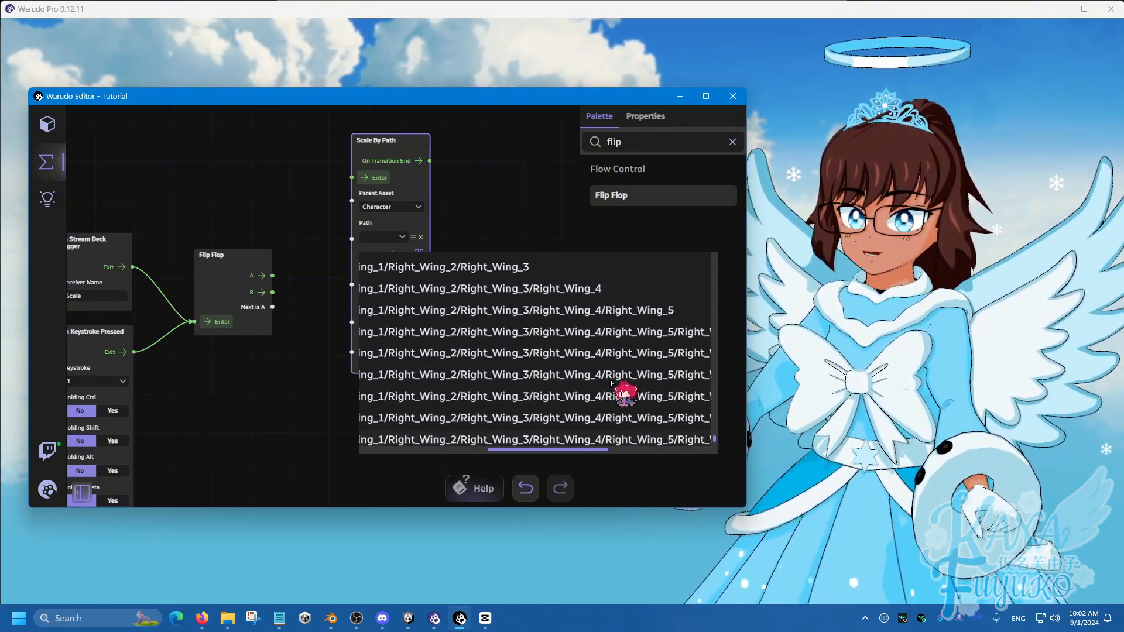
scroll(611, 384, "up", 3)
left_click_drag(512, 450, 479, 451)
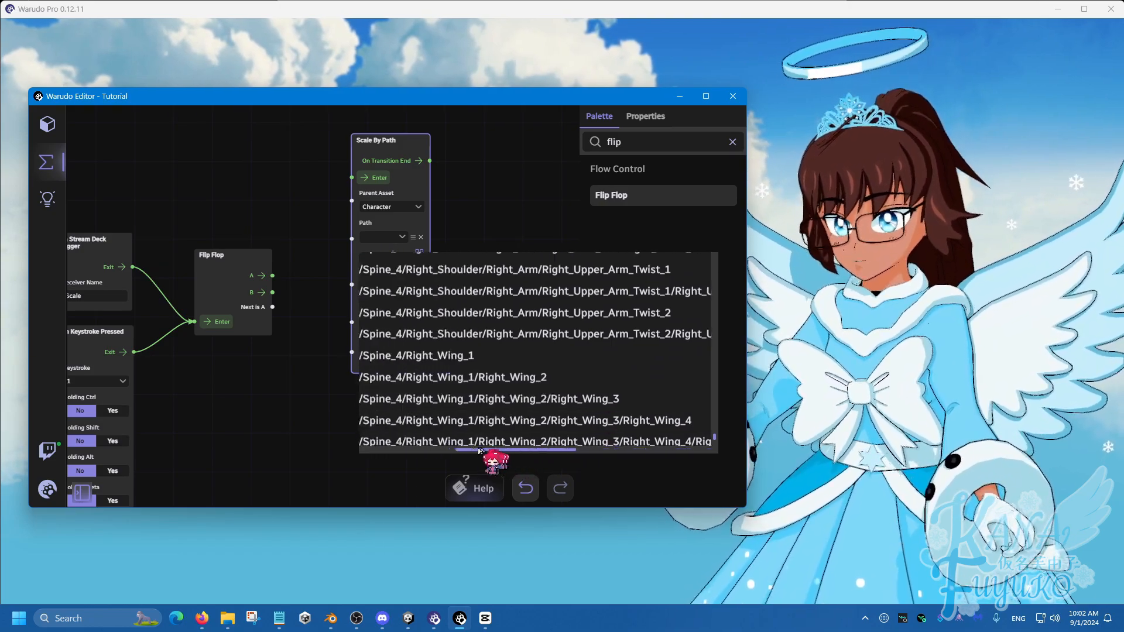
left_click(477, 359)
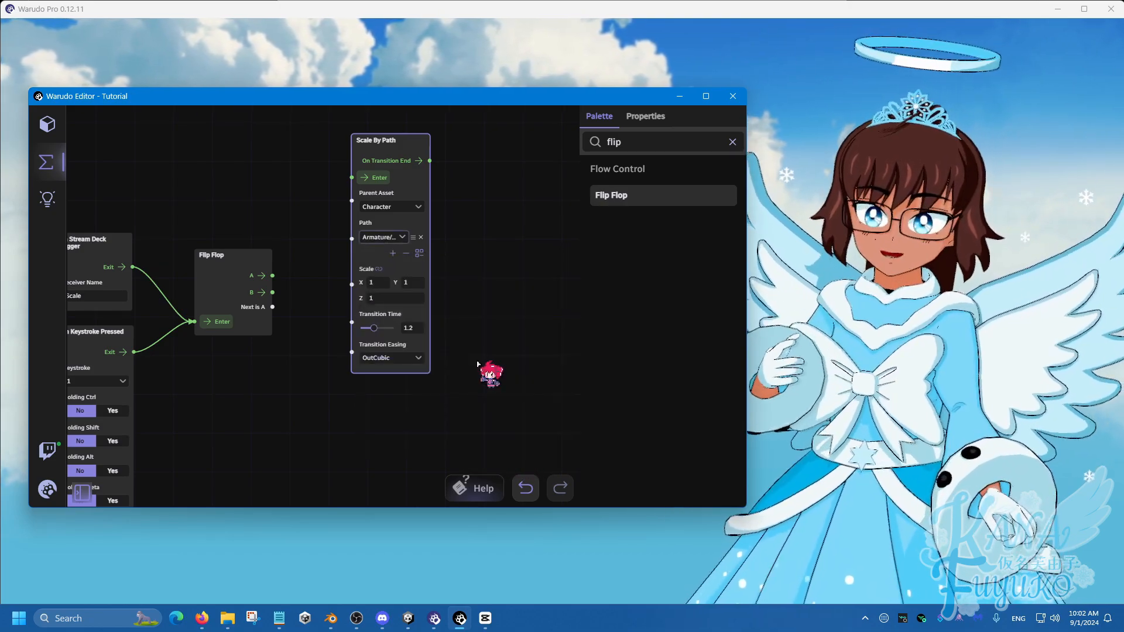
left_click(472, 247)
Duplicate the Scale By Path node below the original, and connect Flip Flop's A to the original's Enter and B to the copy's Enter
left_click_drag(500, 88, 500, 91)
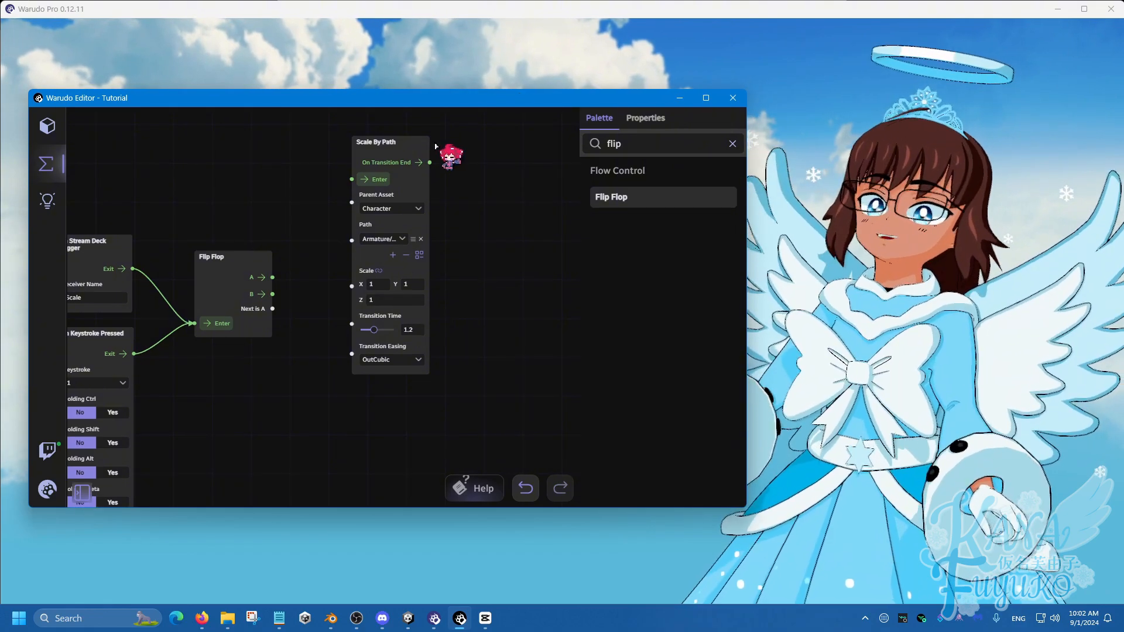
left_click(404, 142)
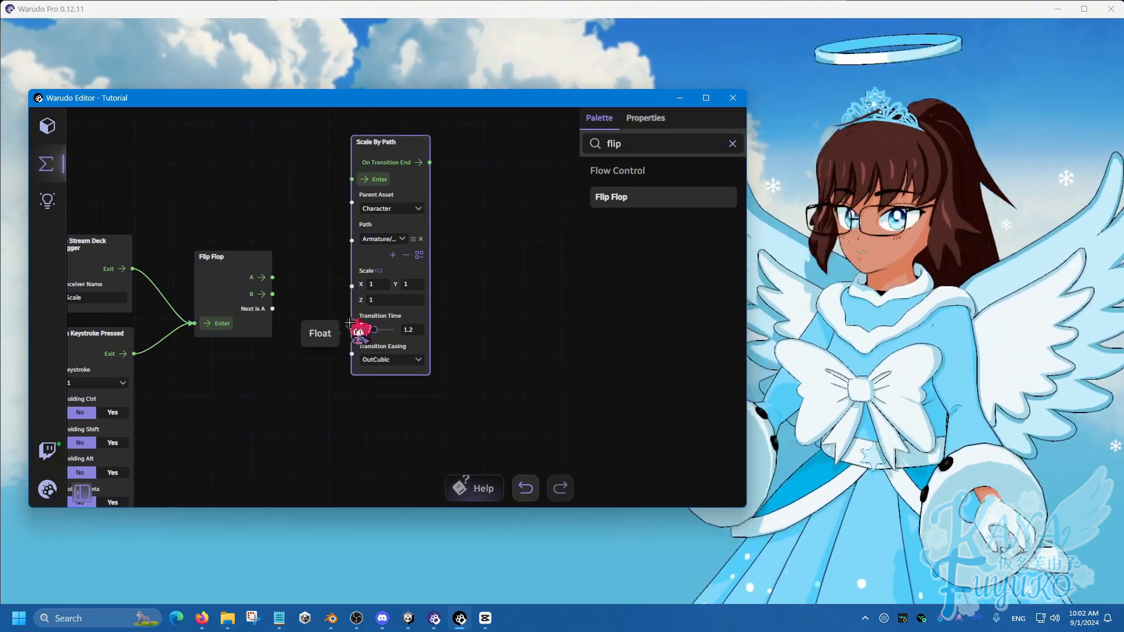
key("ctrl+v")
mouse_move(369, 387)
left_mouse_down()
mouse_move(356, 382)
mouse_move(374, 383)
left_mouse_up()
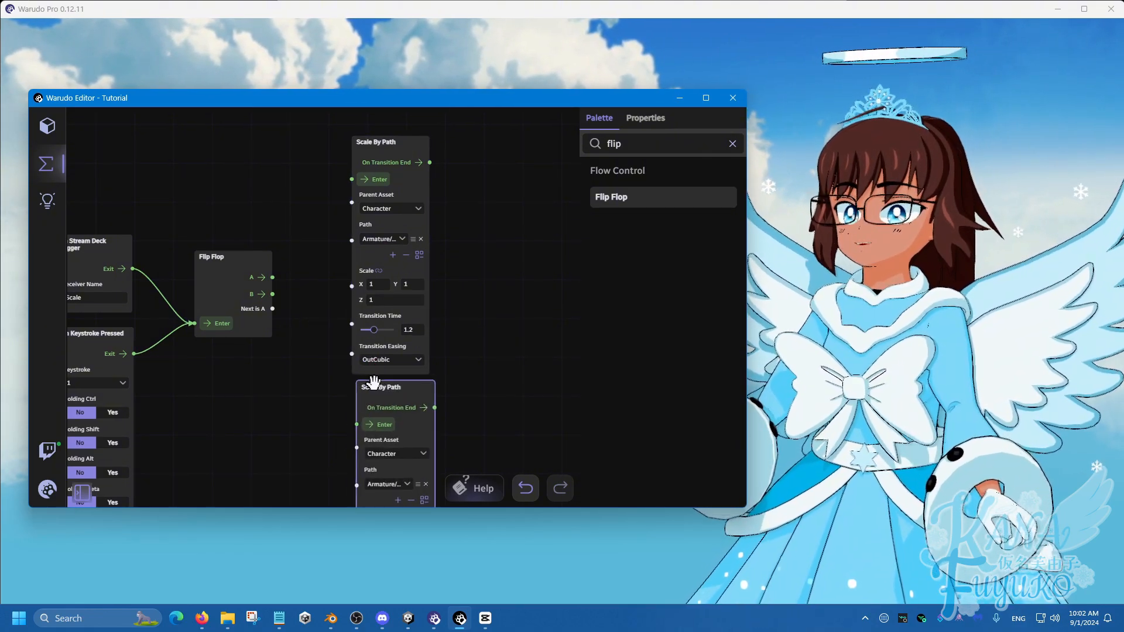
left_click_drag(273, 294, 314, 262)
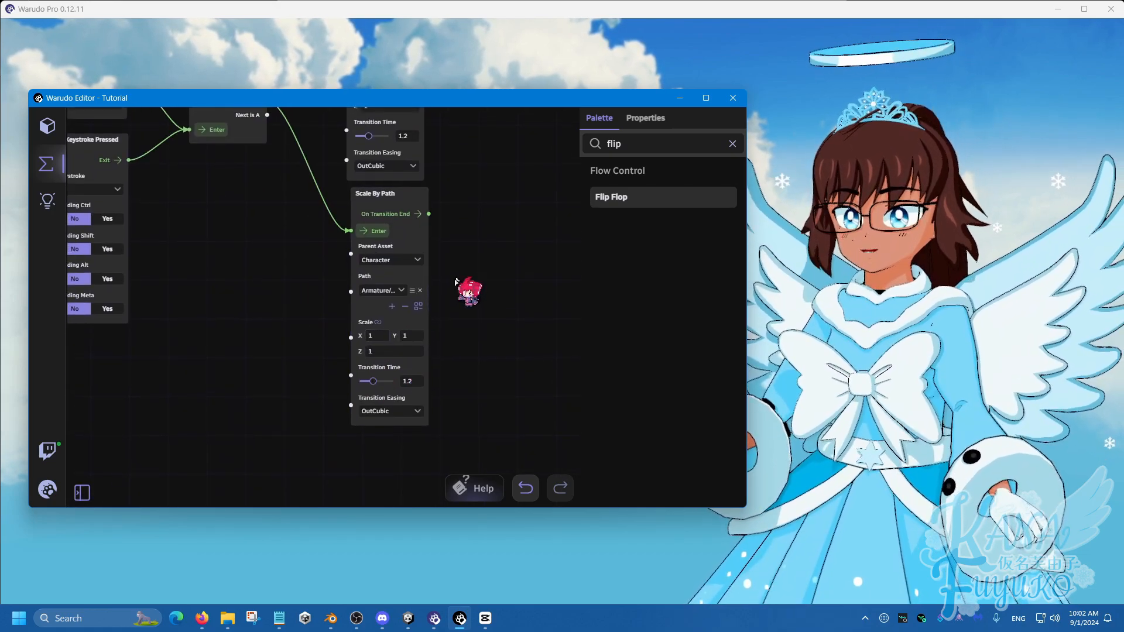
left_click_drag(456, 282, 433, 434)
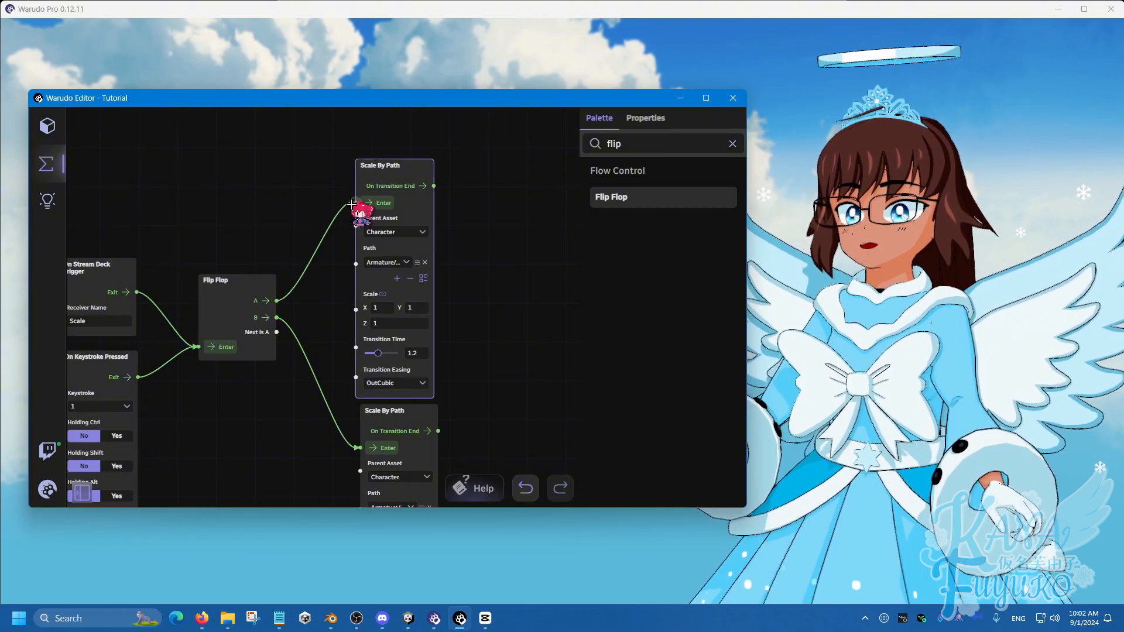
Move the editor window clear of the character's wing and set the upper Scale By Path node's scale to 2 on X, Y and Z
left_click_drag(467, 98, 400, 101)
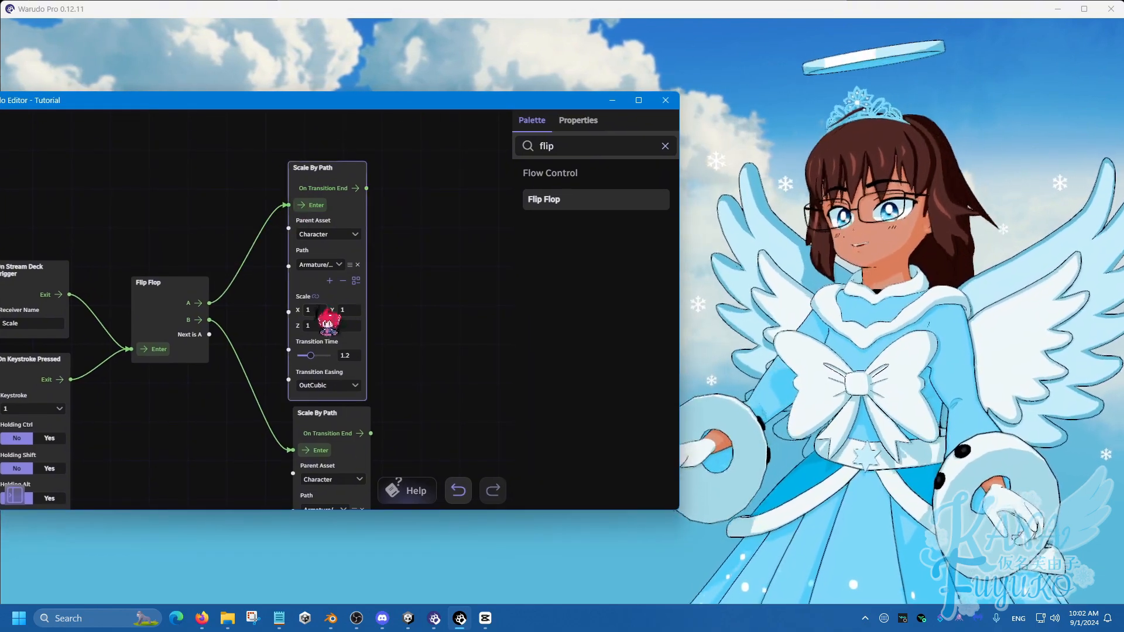
left_click(316, 310)
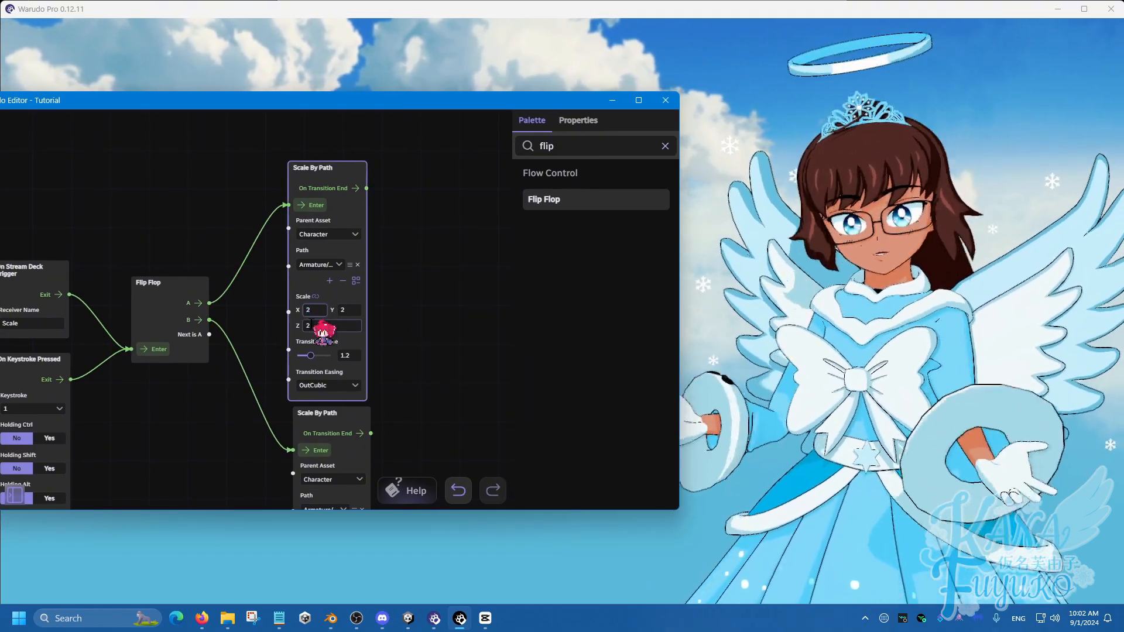
left_click(483, 318)
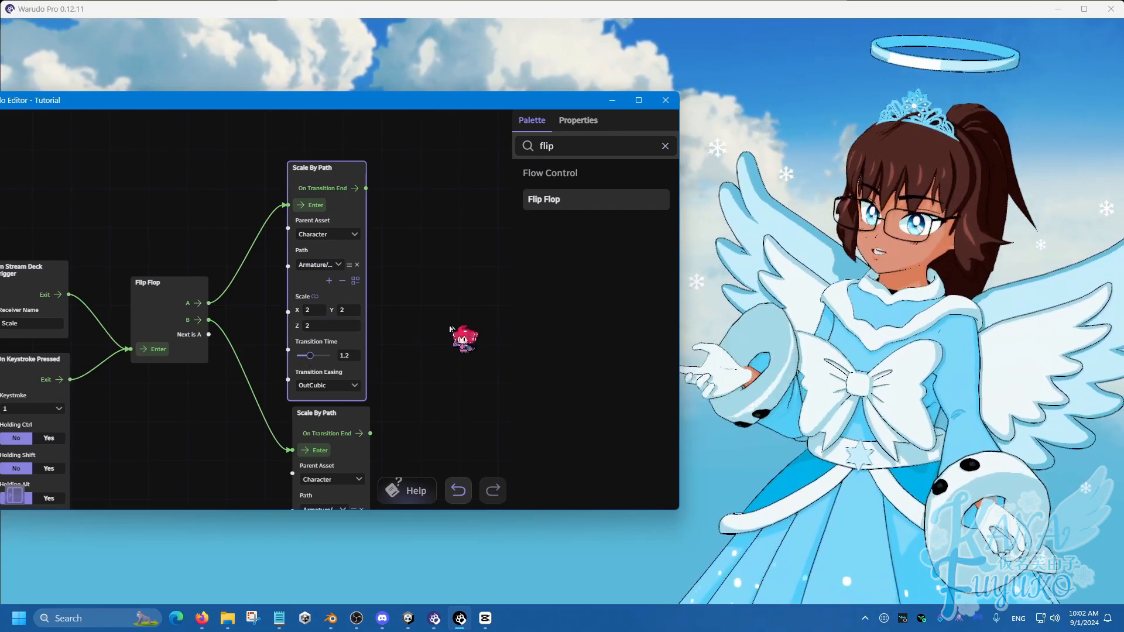
Align the lower Scale By Path node directly beneath the upper one
left_click_drag(191, 421, 307, 407)
left_click(282, 412)
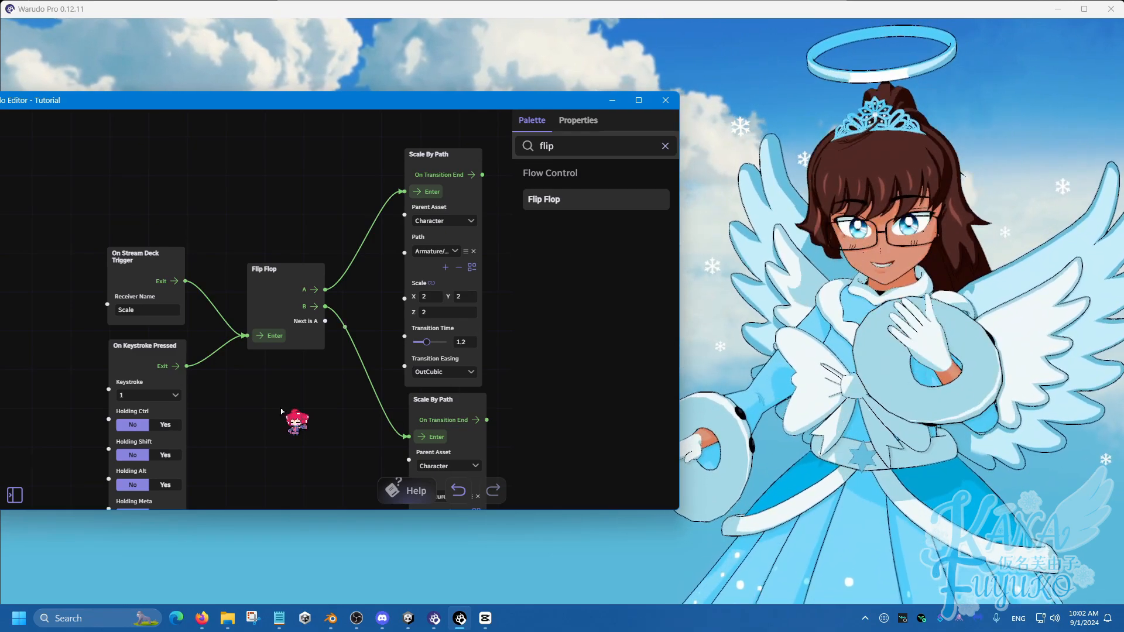
scroll(281, 412, "down", 2)
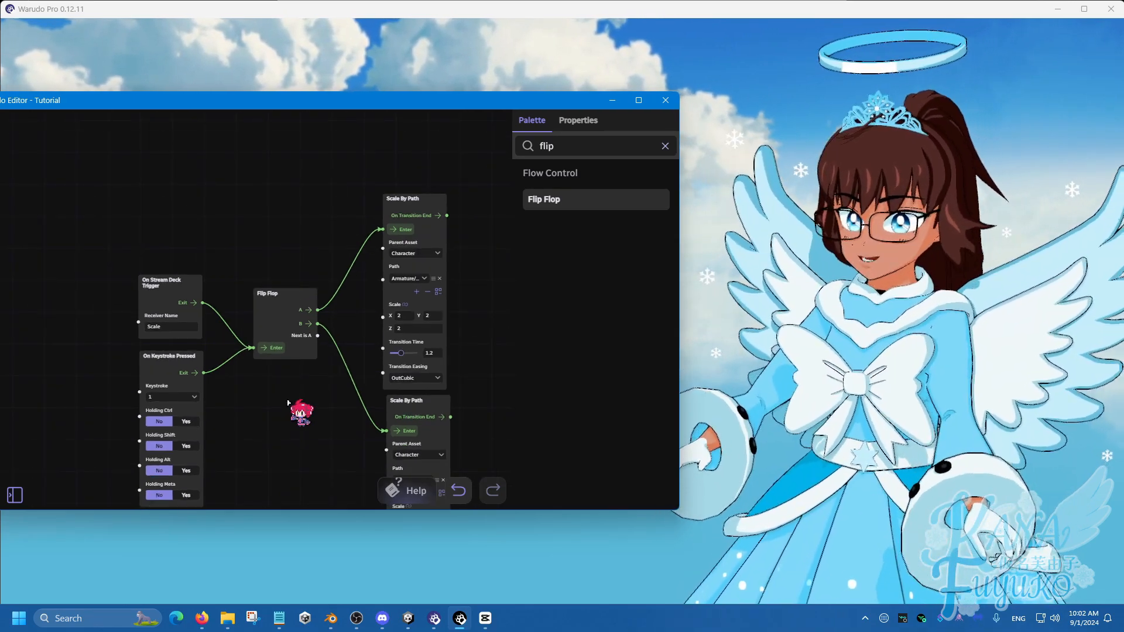
left_click_drag(405, 399, 402, 401)
left_click(351, 409)
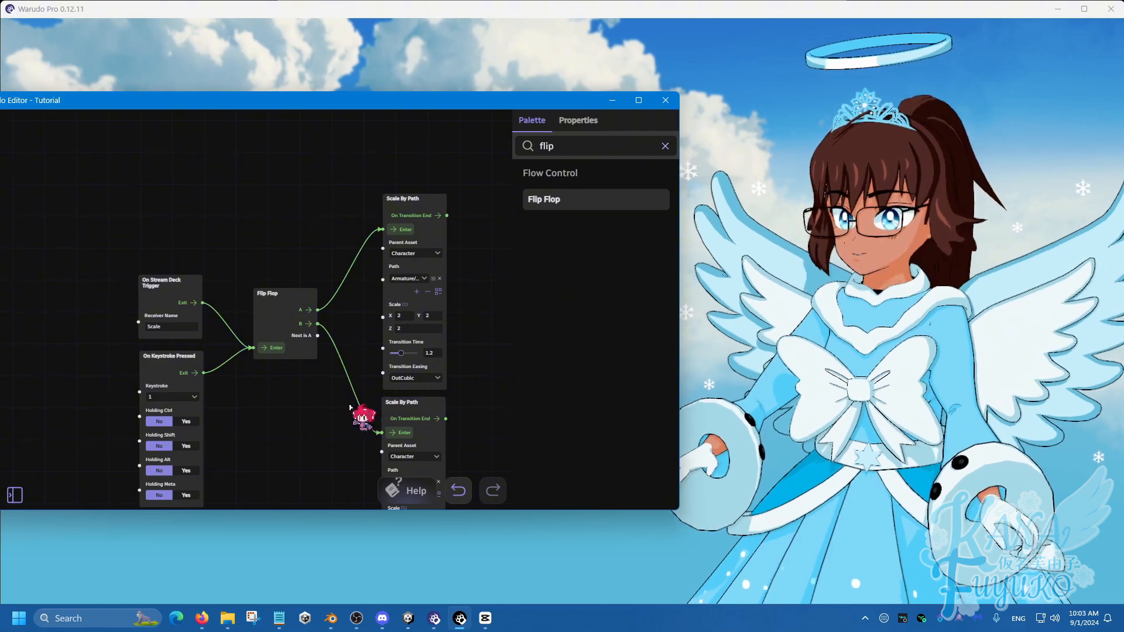
scroll(350, 409, "down", 2)
left_click_drag(328, 400, 304, 310)
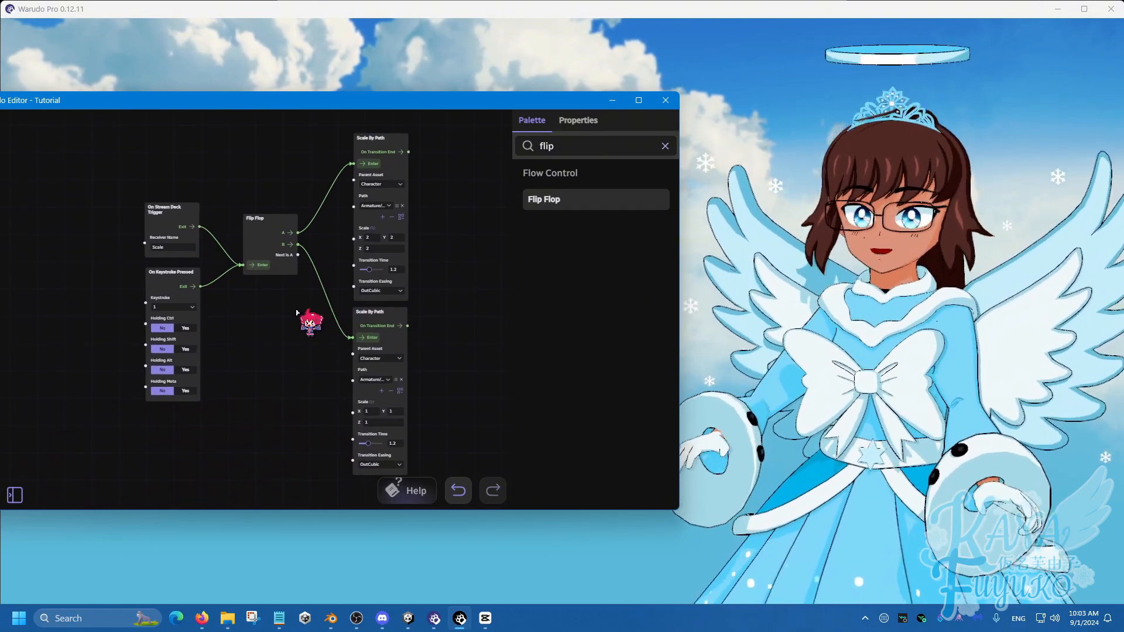